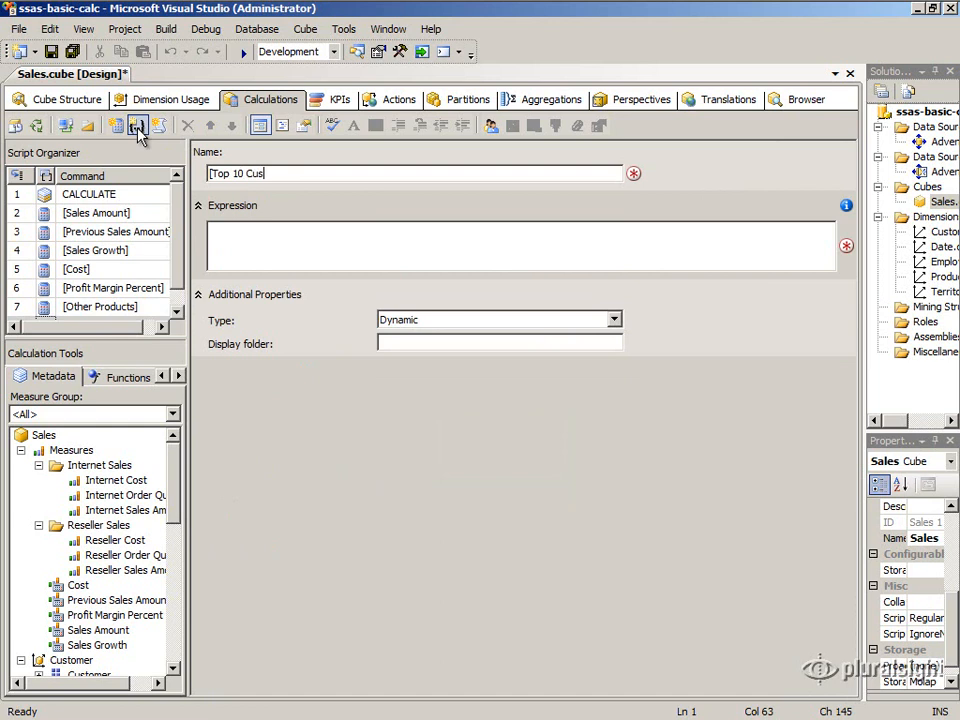
Insert the TOPCOUNT set function template into the expression of the [Top 10 Customers] named set.
click(272, 225)
click(146, 380)
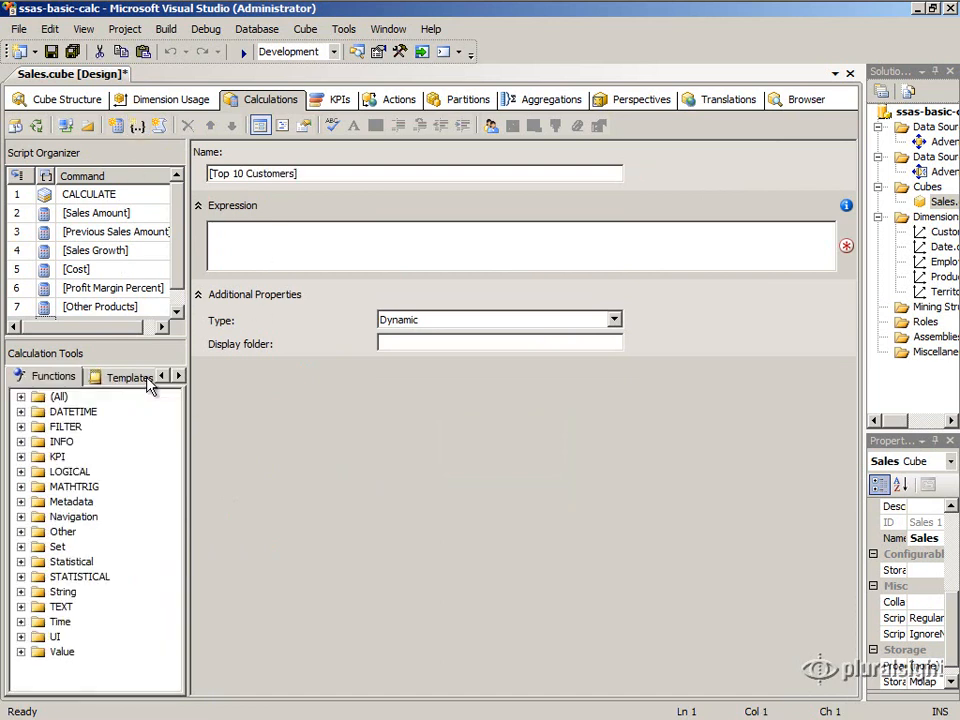
click(24, 550)
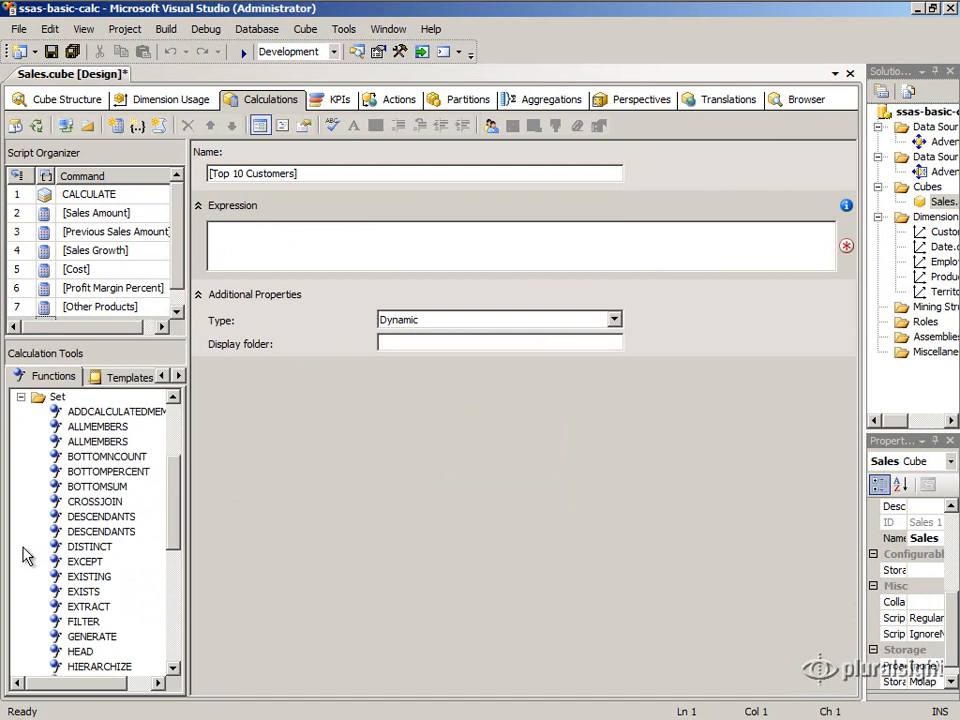
drag(179, 521, 184, 607)
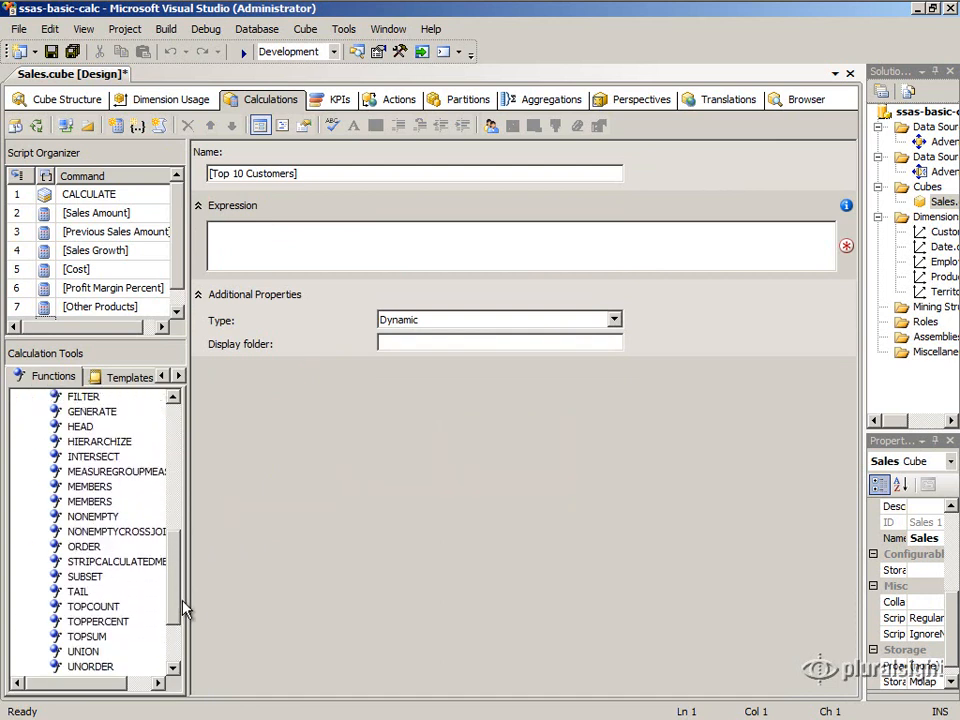
drag(75, 606, 274, 242)
click(285, 259)
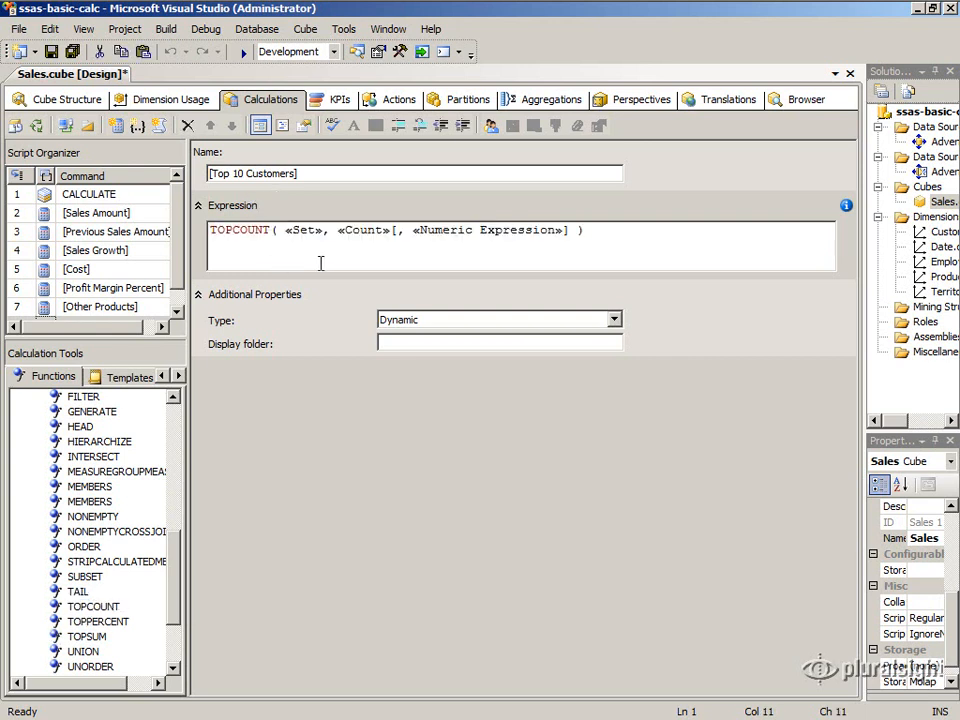
Remove the «Set» placeholder from TOPCOUNT and add three line breaks in its place.
double_click(321, 231)
key(Delete)
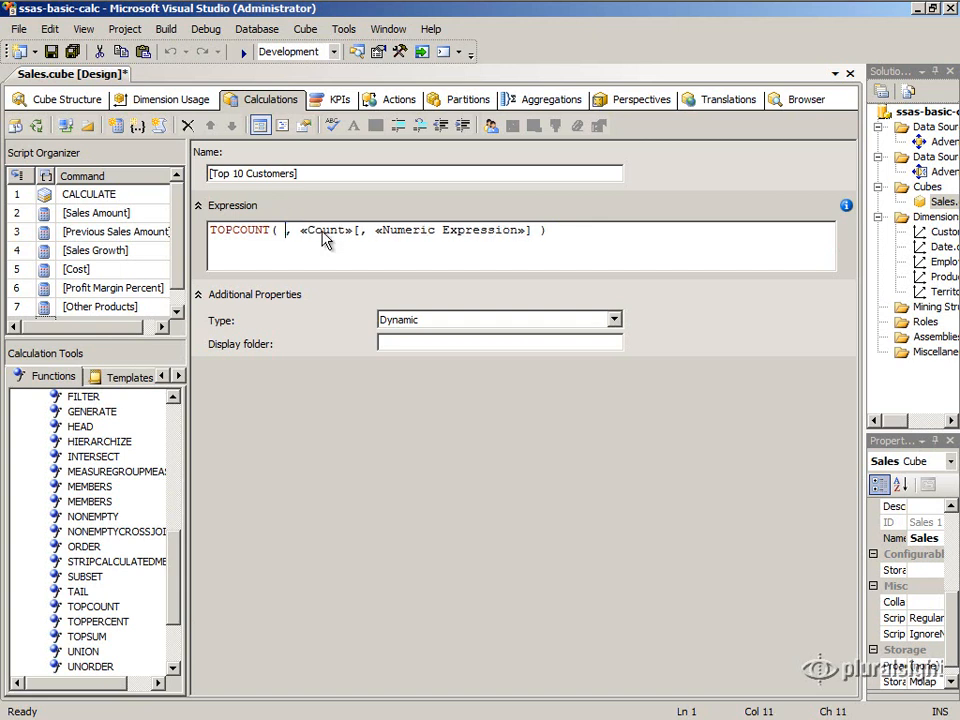
key(Return)
key(Return)
key(Return)
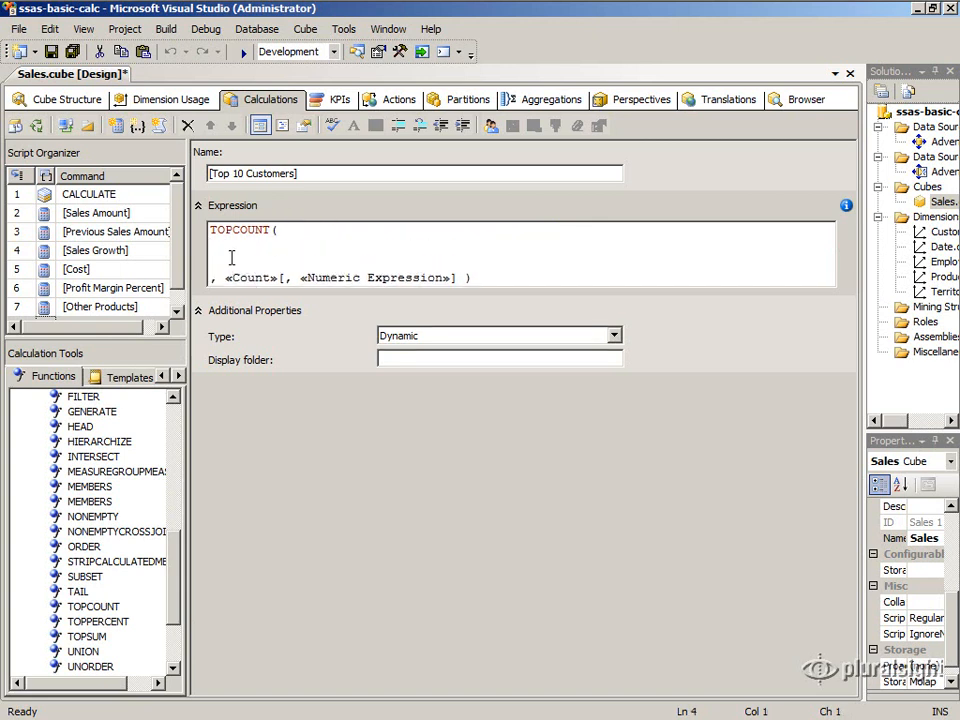
Insert the Customer level of the Customers hierarchy, [Customer].[Customers].[Customer], from the cube metadata as the set argument of TOPCOUNT.
click(161, 376)
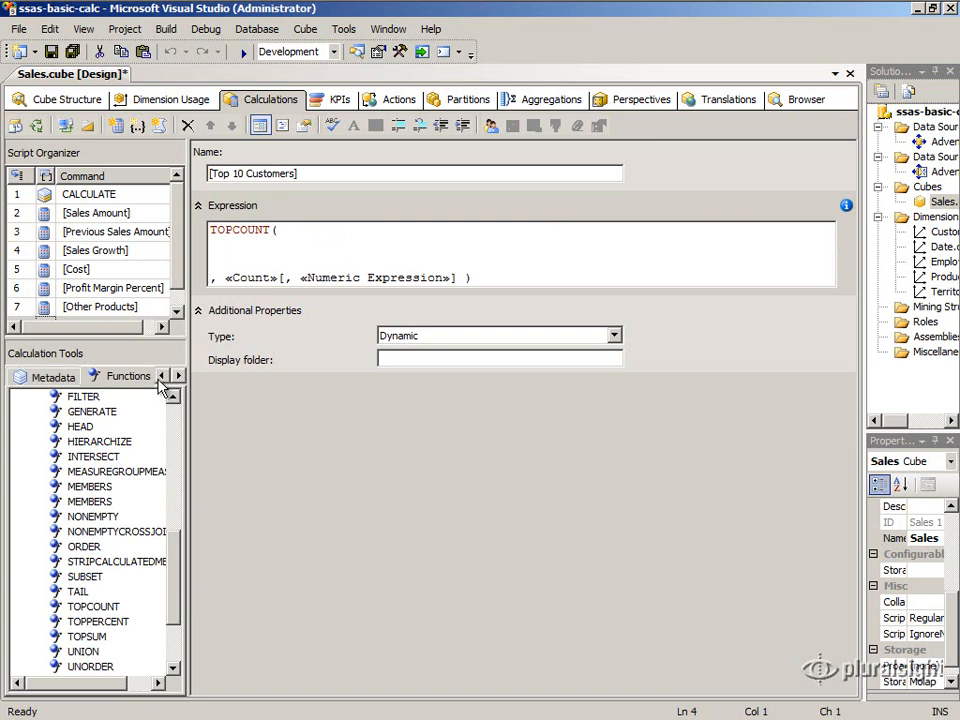
click(58, 377)
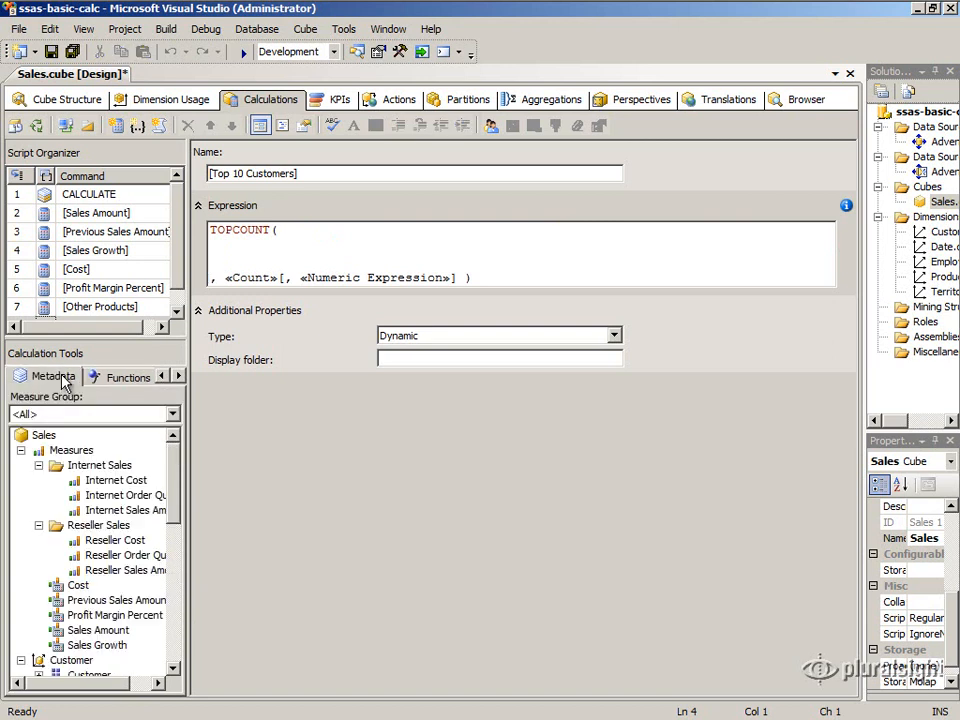
click(21, 450)
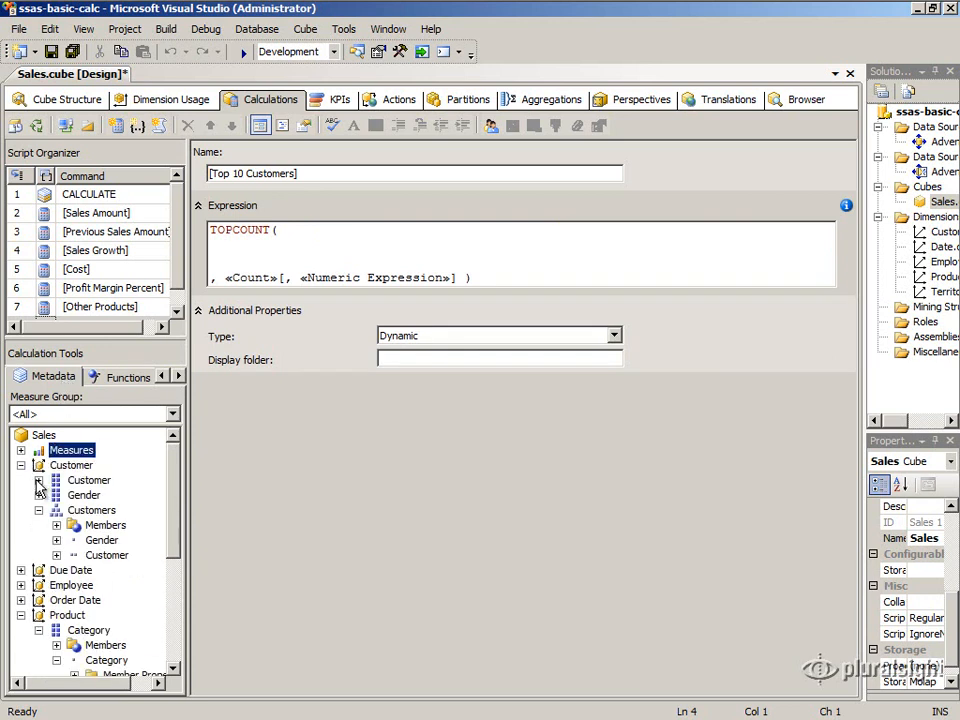
click(88, 511)
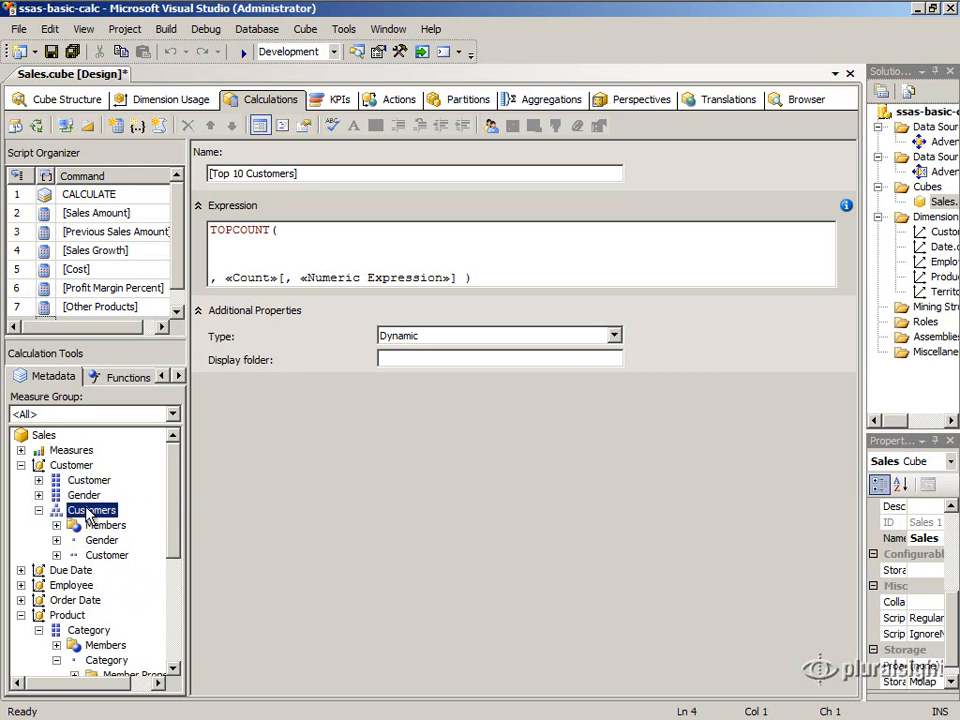
drag(96, 556, 246, 253)
click(263, 246)
double_click(245, 246)
click(320, 251)
double_click(320, 247)
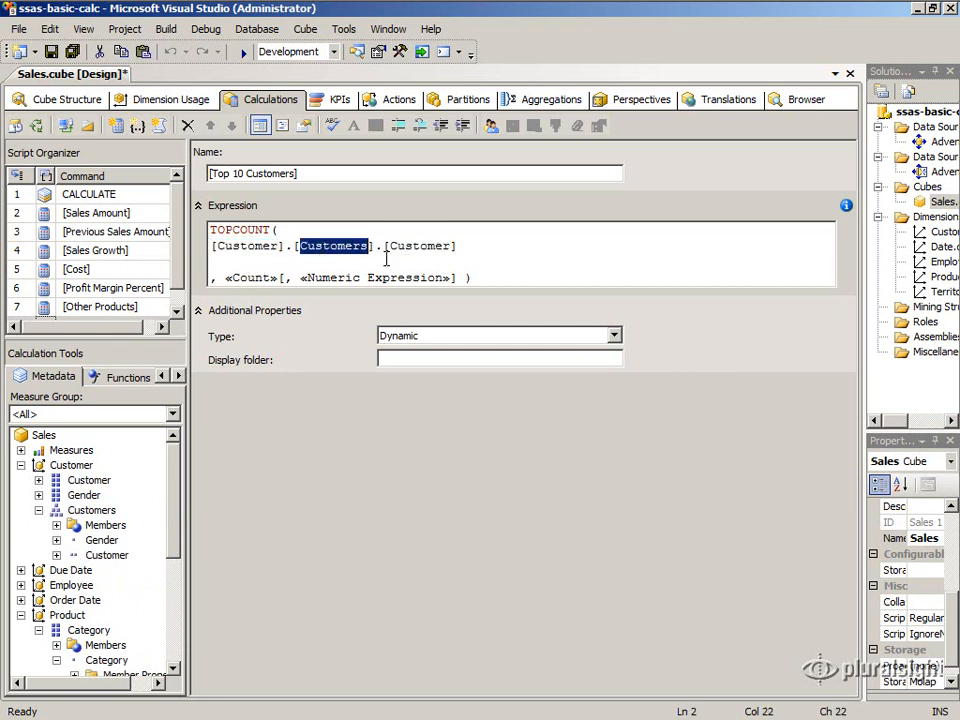
click(400, 248)
double_click(425, 247)
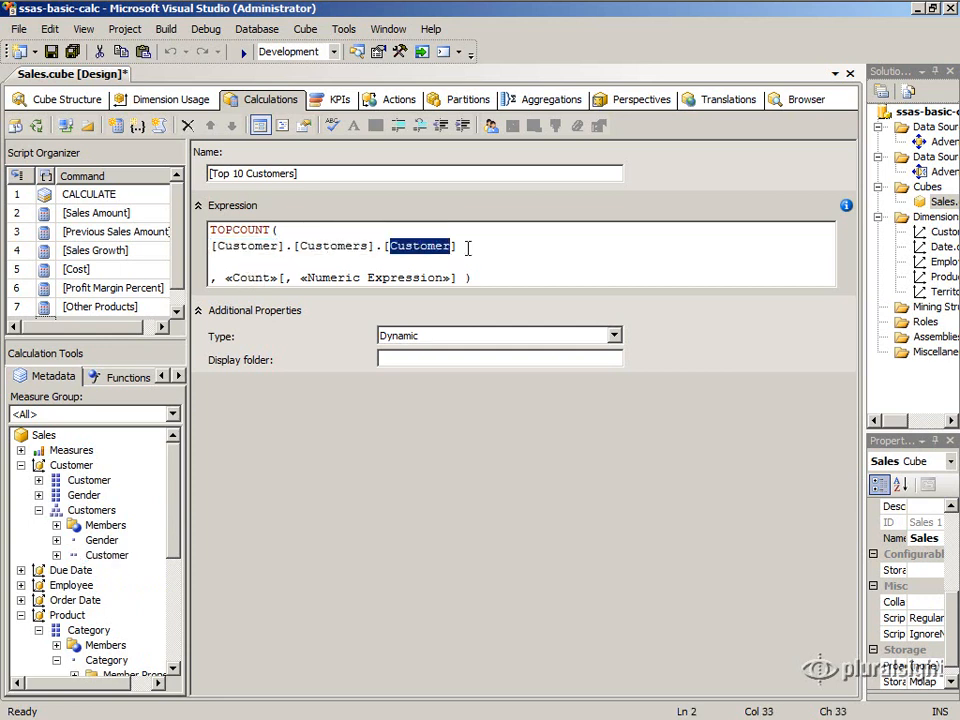
Append .Members to the [Customer].[Customers].[Customer] level reference in the expression.
click(467, 247)
text(.Members)
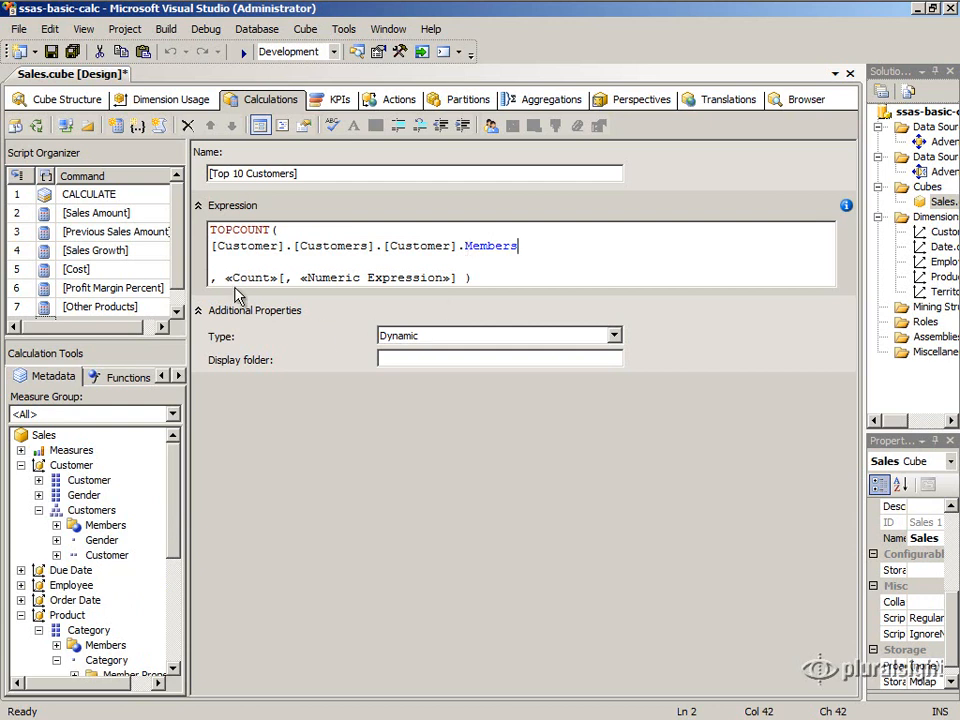
key(Up)
key(shift+Home)
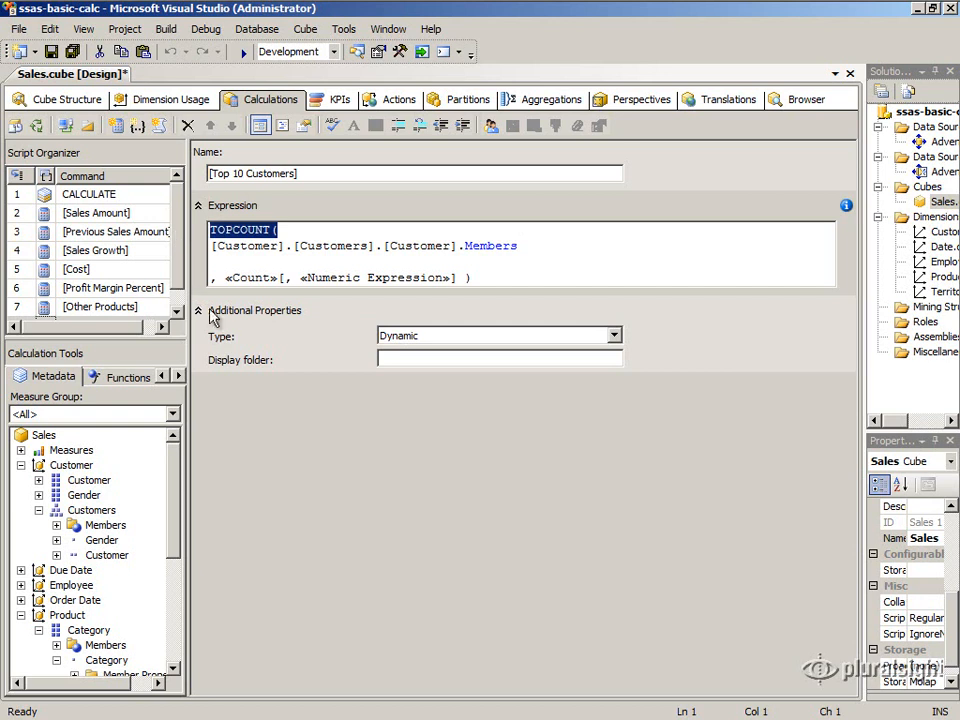
drag(518, 245, 204, 245)
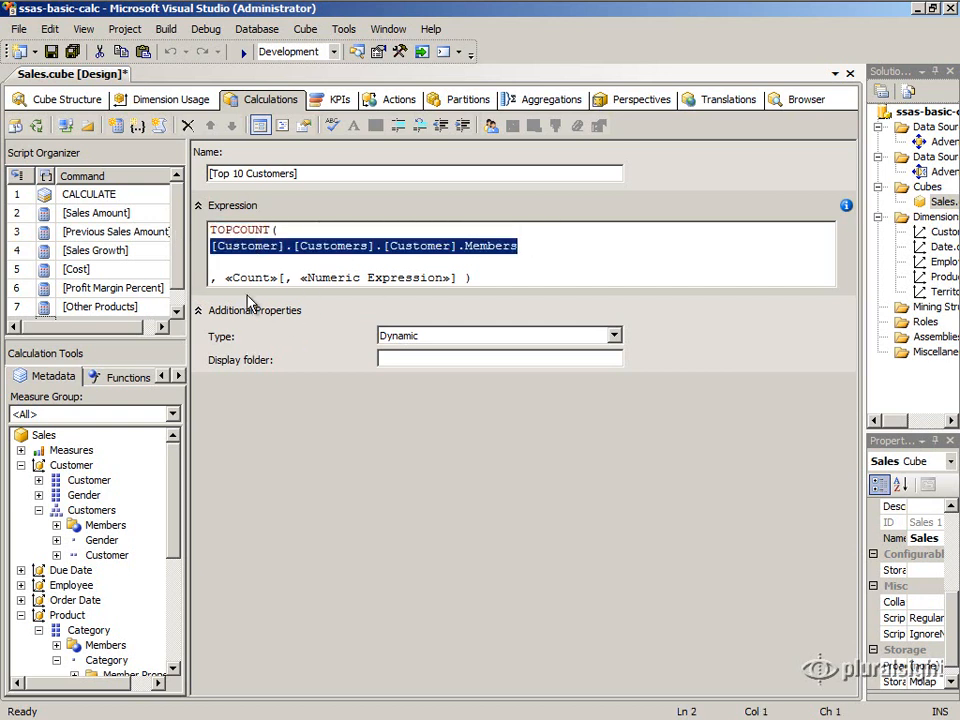
Replace the «Count» placeholder and the opening bracket after it with 10.
click(225, 280)
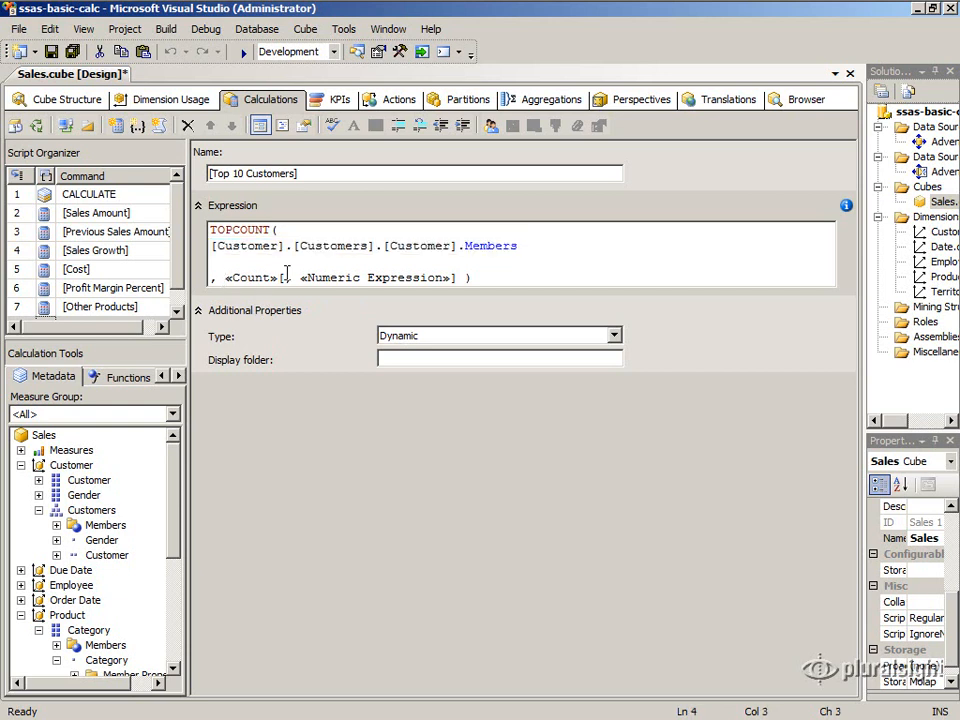
shift+click(287, 277)
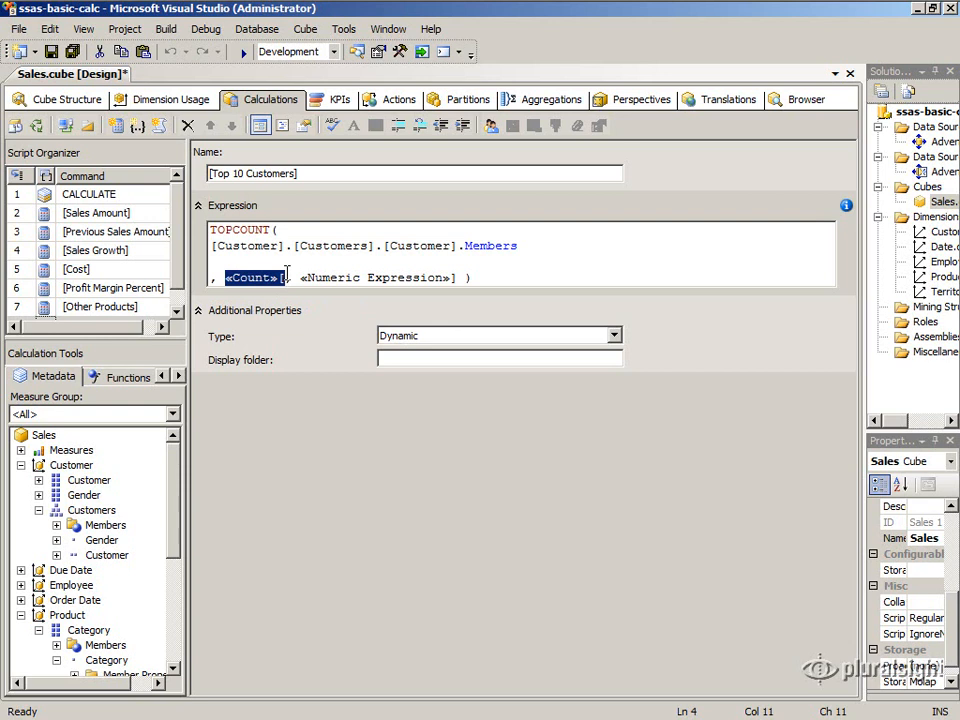
text(10)
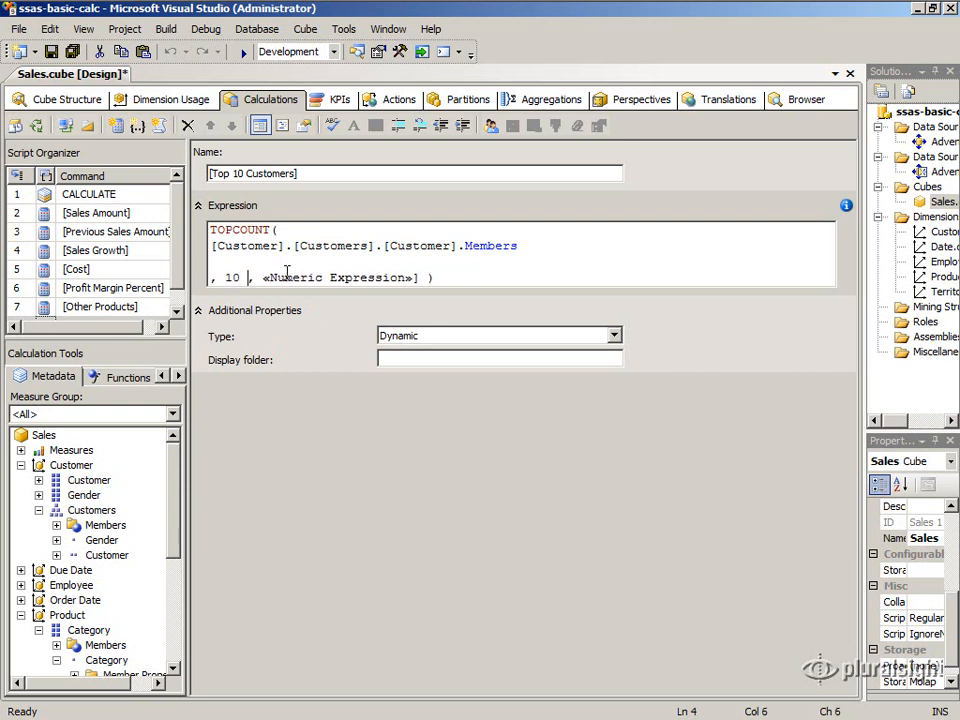
Replace the «Numeric Expression» placeholder and its closing bracket with the [Measures].[Internet Sales Amount] measure from the cube metadata.
click(264, 279)
shift+click(422, 280)
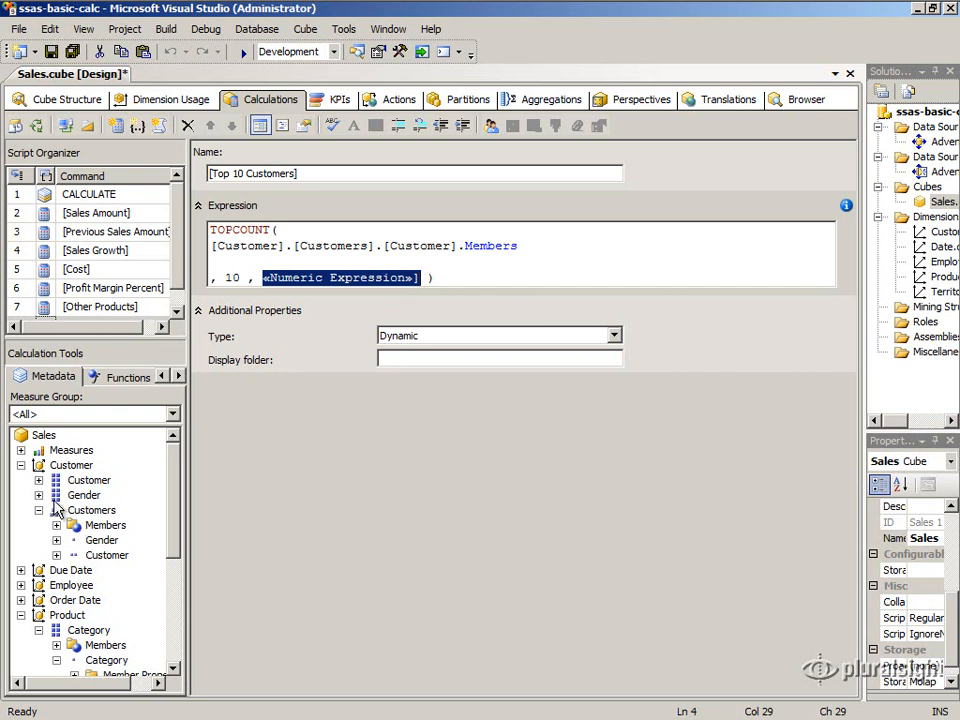
click(20, 451)
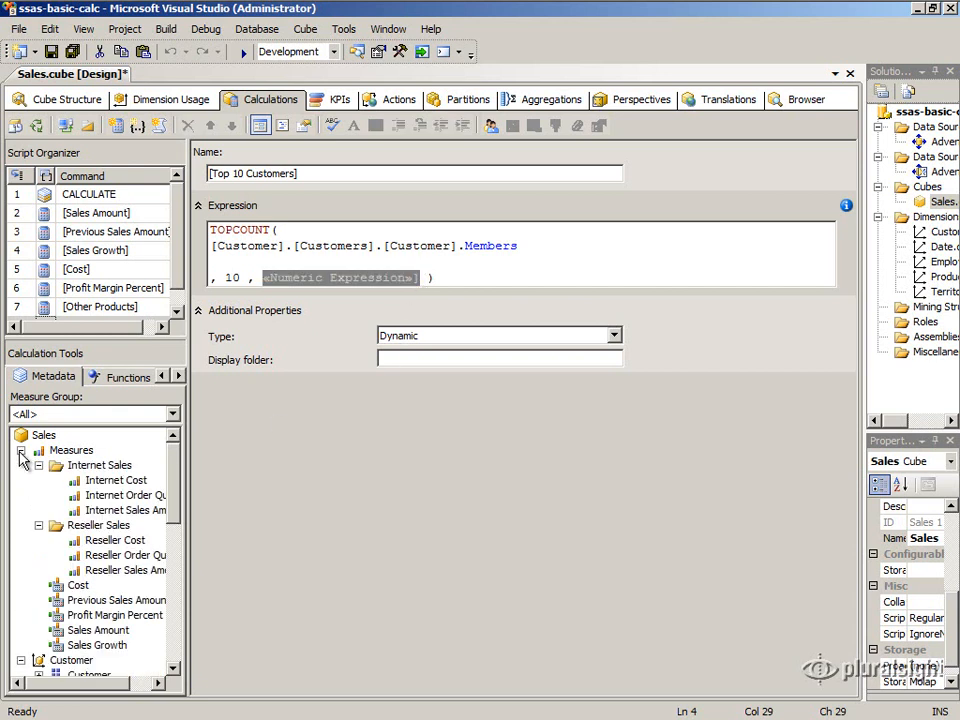
click(113, 511)
drag(140, 495, 265, 279)
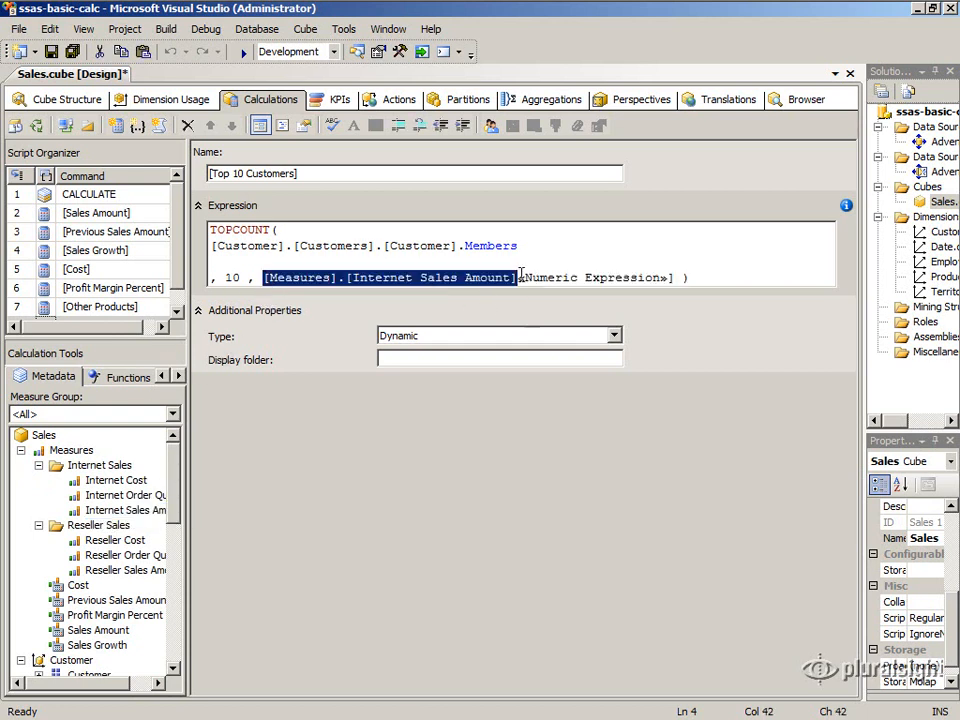
drag(523, 277, 673, 278)
key(Delete)
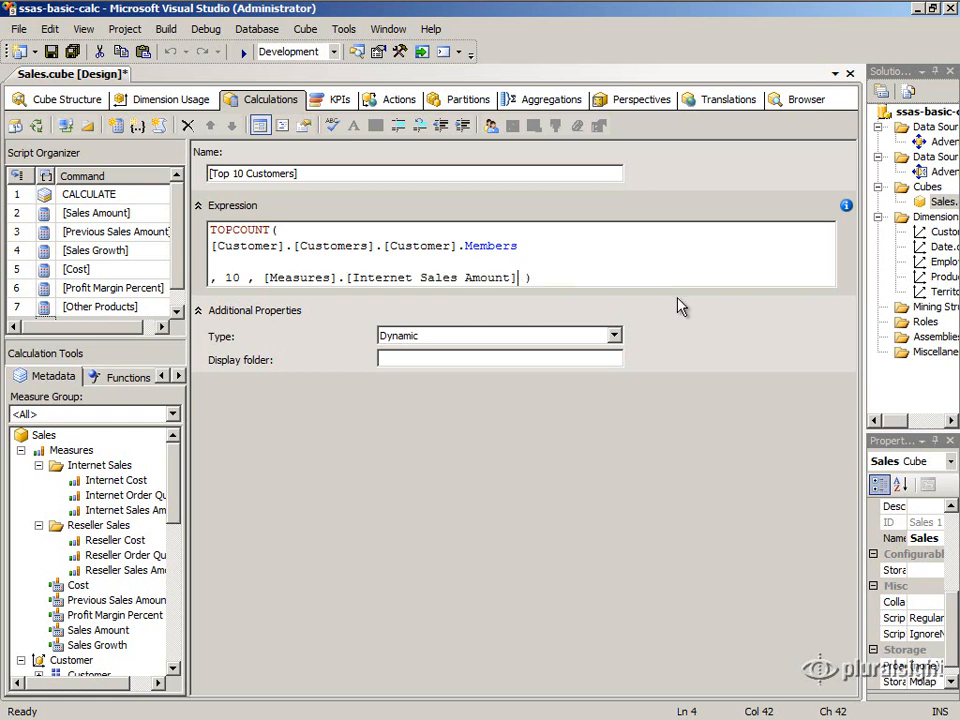
drag(541, 247, 211, 247)
click(274, 278)
drag(277, 278, 518, 279)
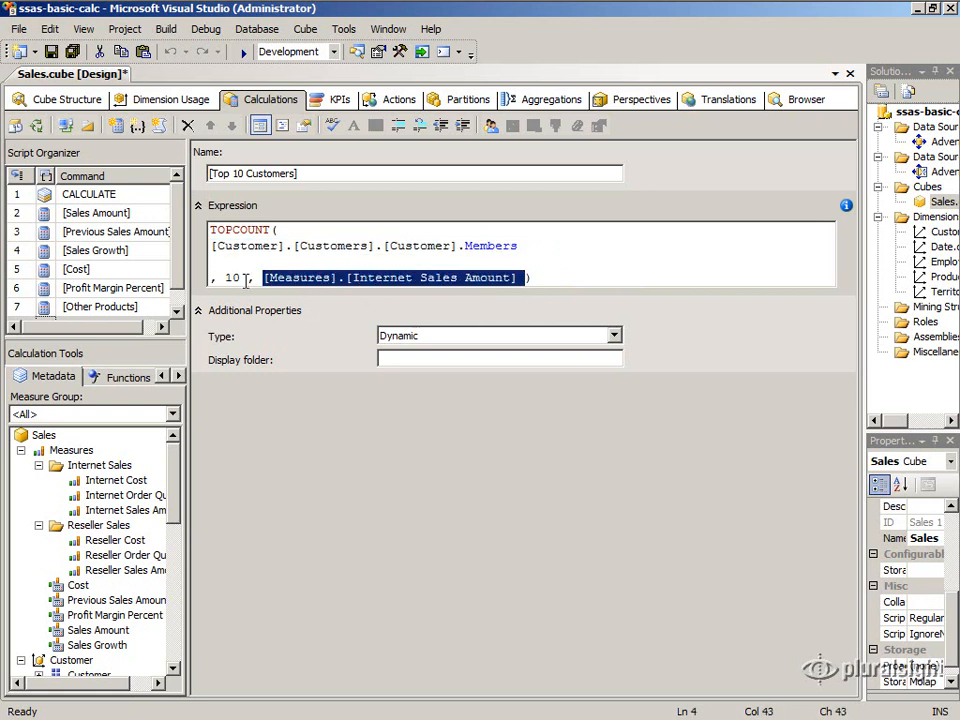
drag(247, 279, 223, 287)
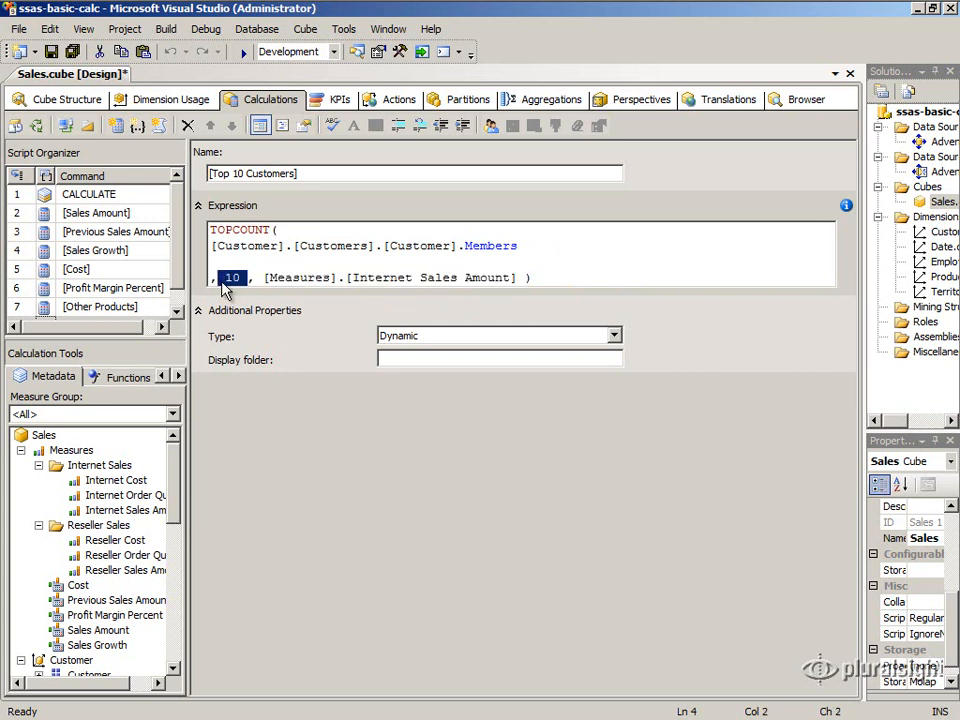
click(280, 242)
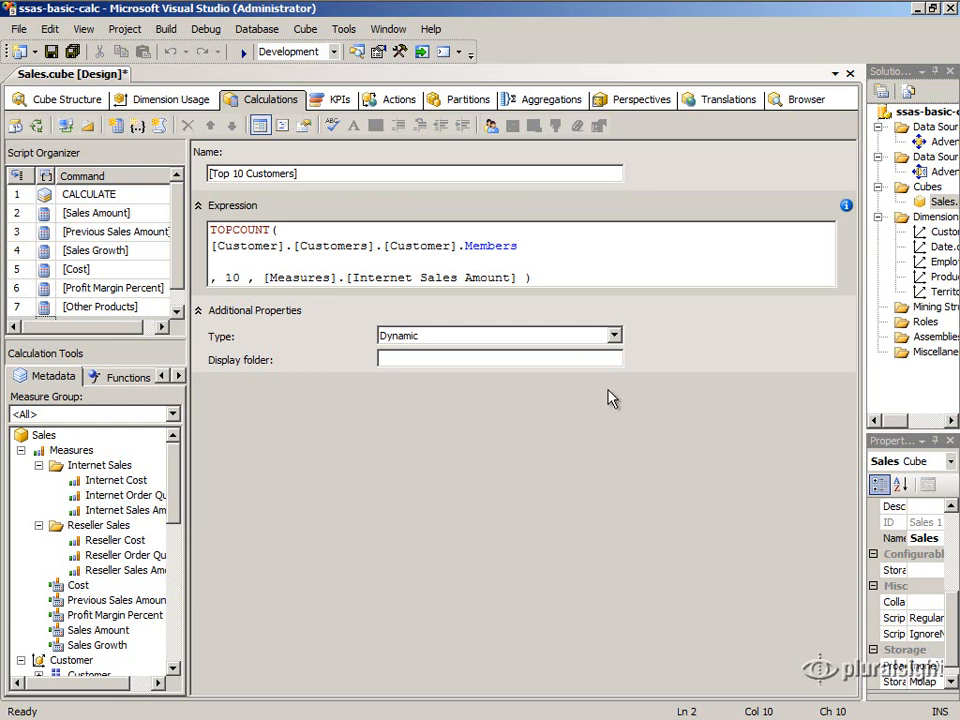
Examine the Dynamic and Static type options for the named set.
click(616, 338)
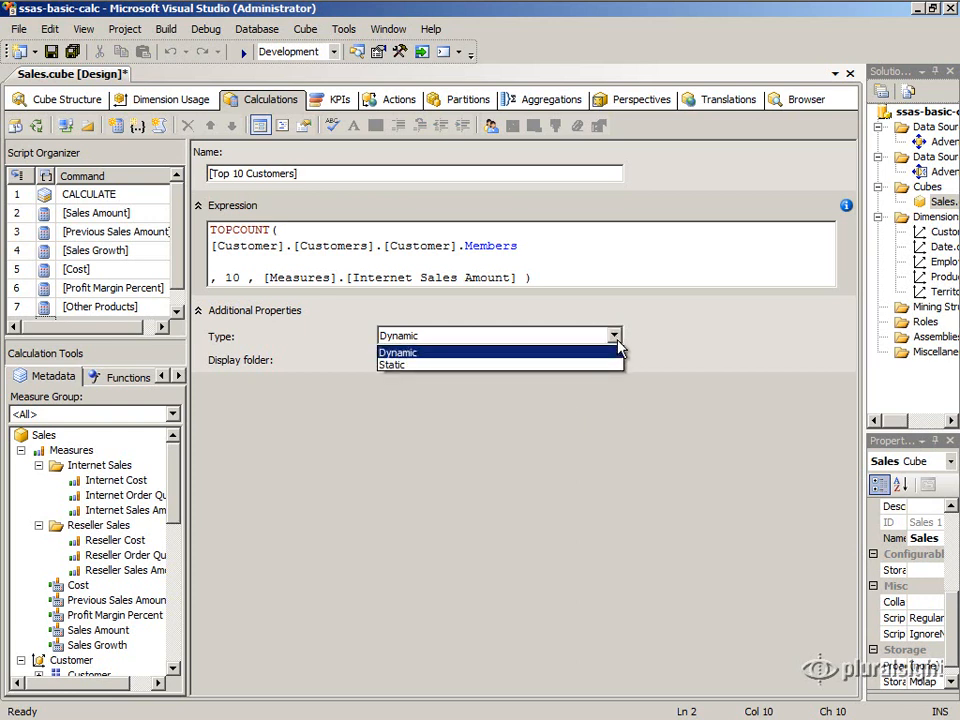
click(619, 343)
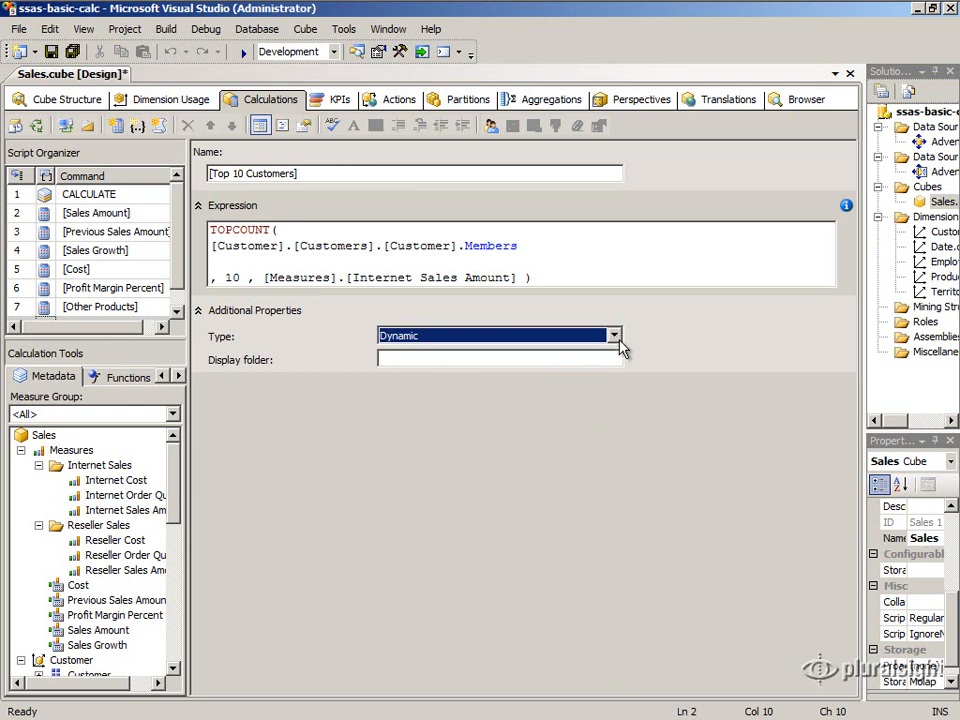
click(616, 338)
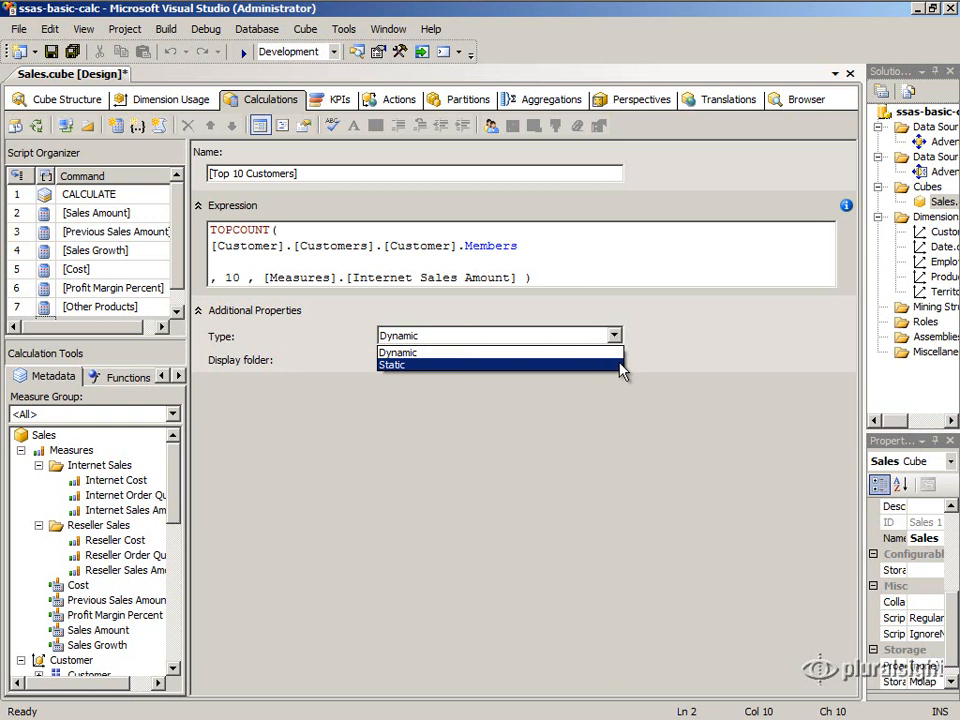
click(619, 353)
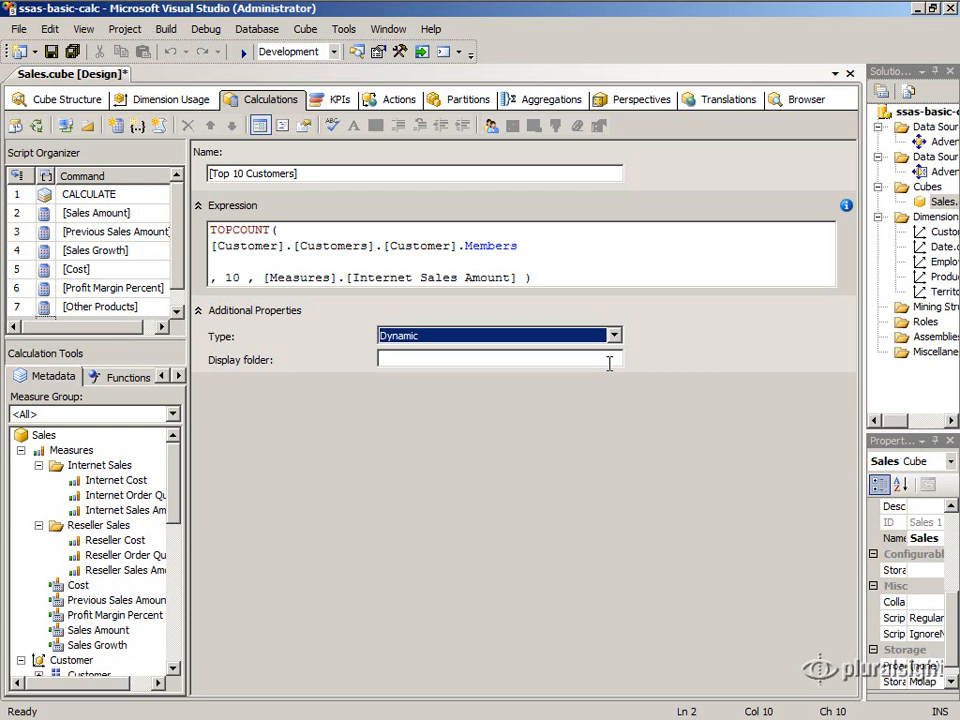
Review the set's customer member expression and locate the Customer dimension in the cube metadata.
click(590, 362)
drag(211, 253, 533, 252)
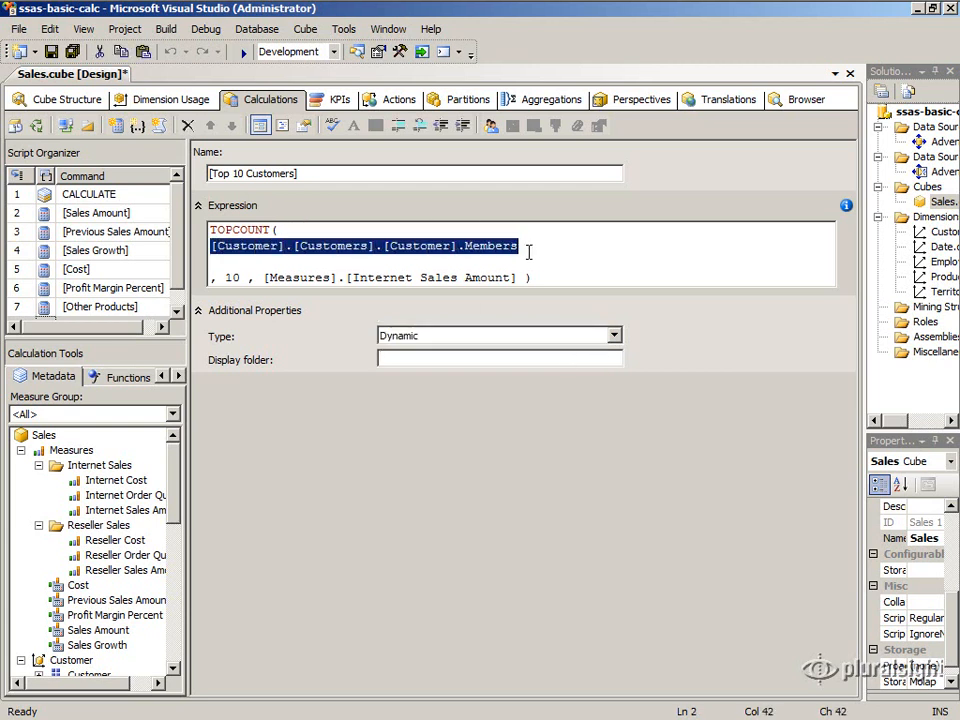
click(175, 669)
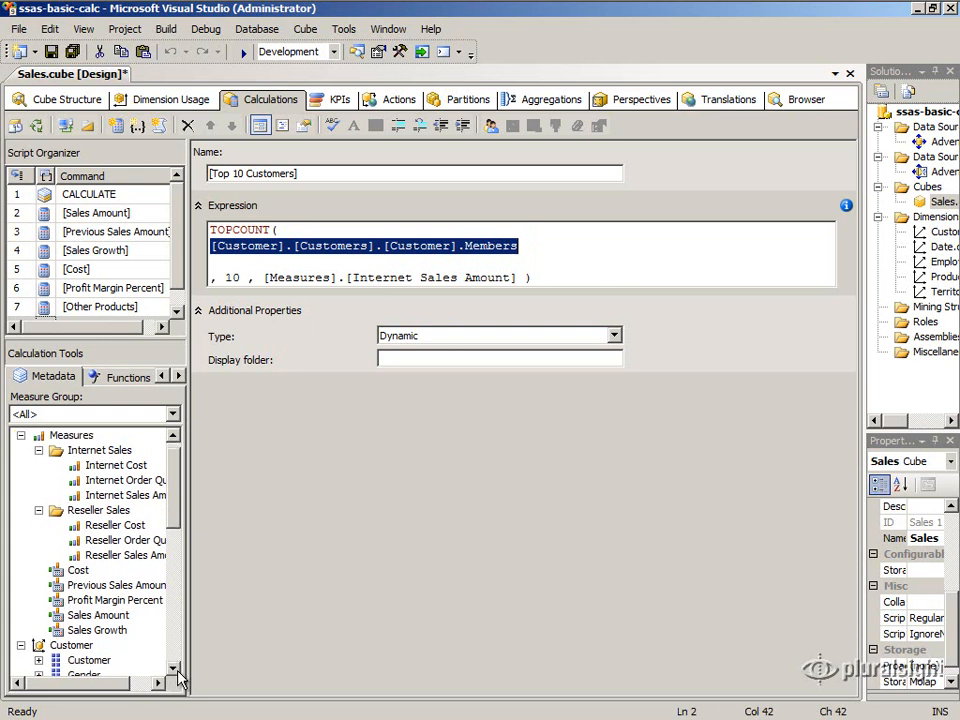
click(175, 669)
click(175, 669)
click(175, 669)
click(175, 669)
click(175, 669)
click(175, 669)
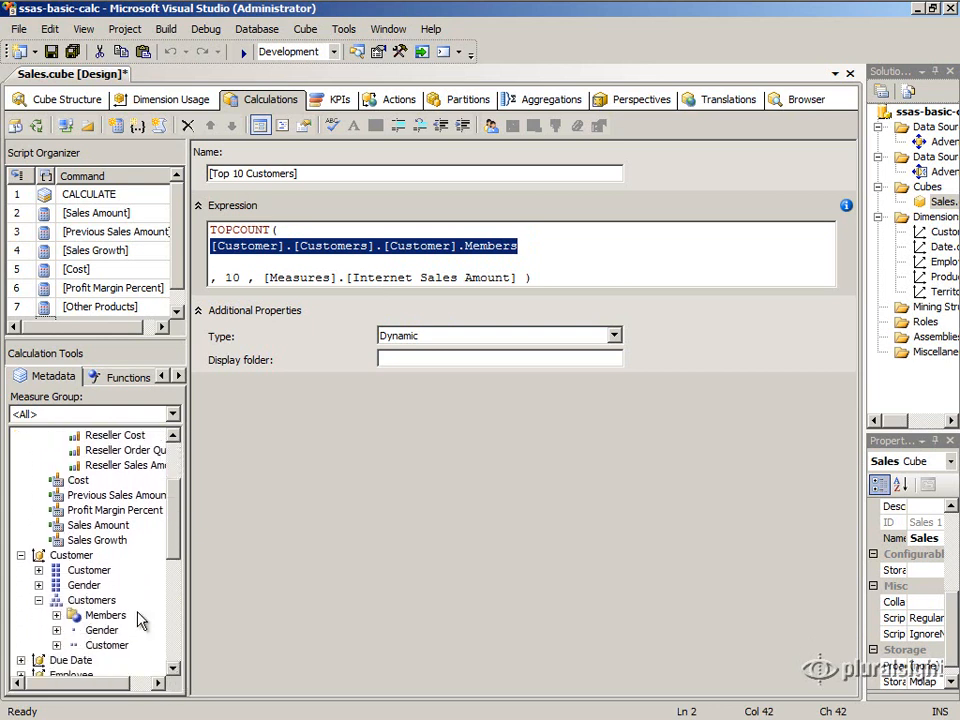
click(66, 559)
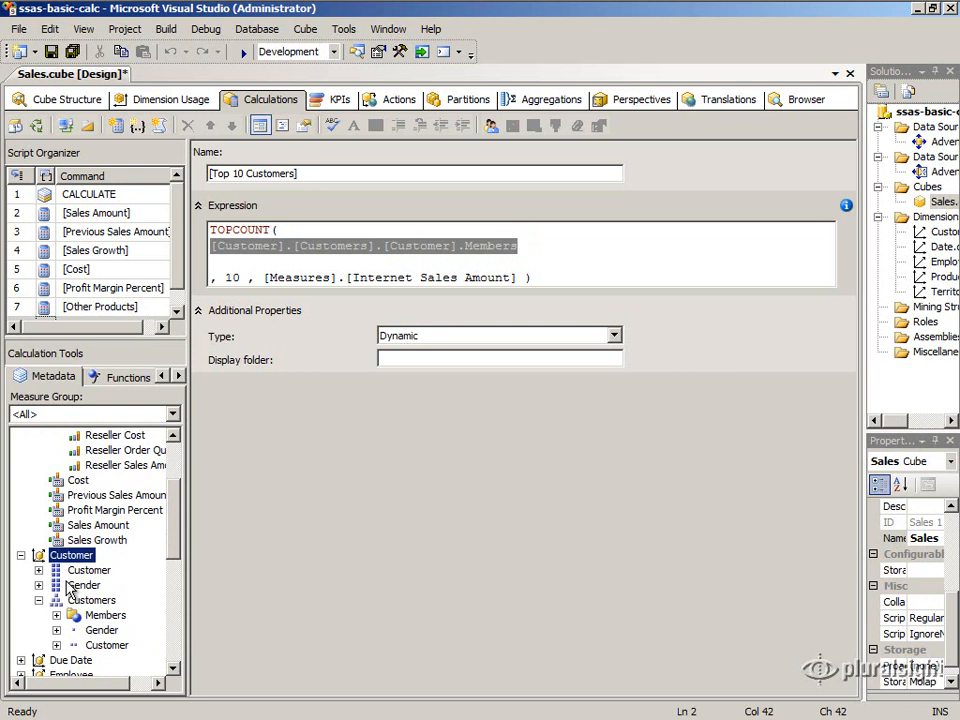
Set the display folder of the [Top 10 Customers] named set to Customer Sets.
click(418, 357)
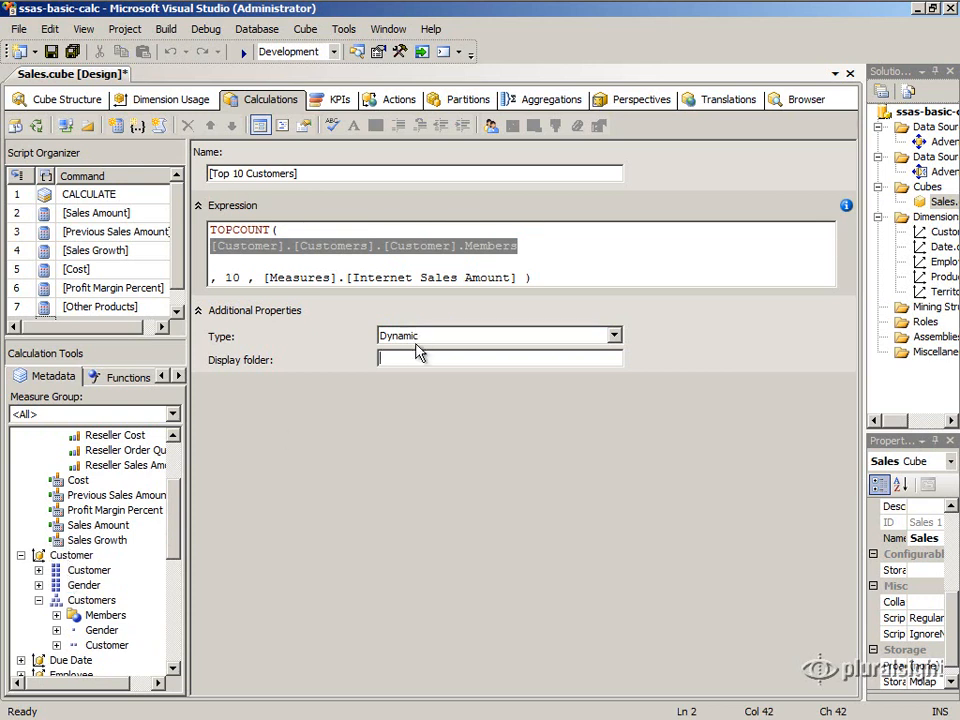
text(C)
text(ustom)
text(erSe)
text(les)
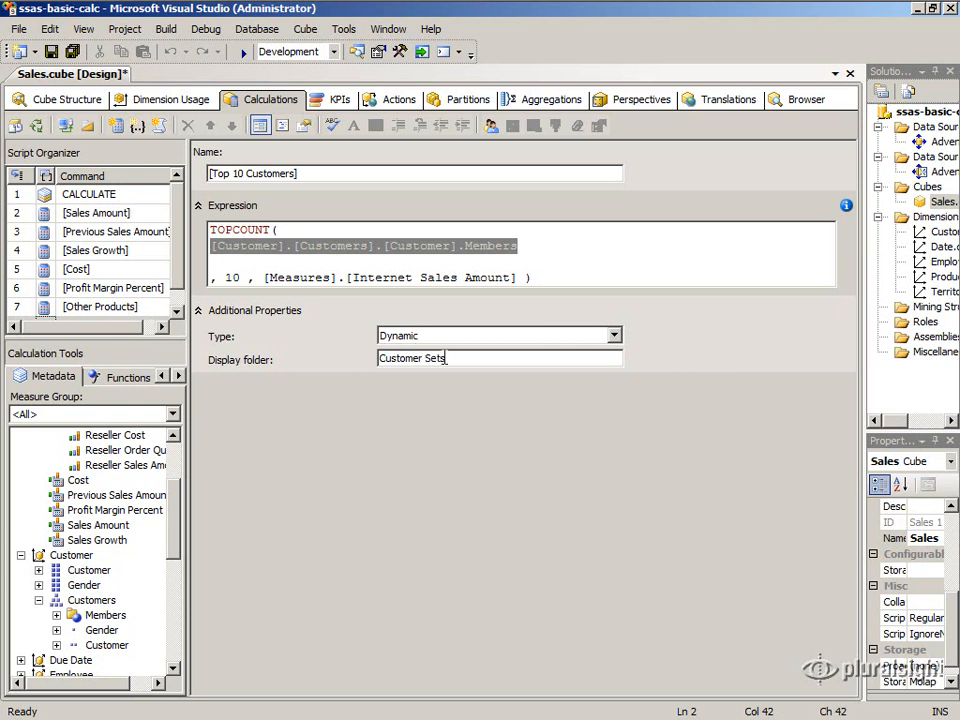
Deploy the ssas-basic-calc project with the new named set.
click(895, 115)
right_click(895, 118)
click(895, 263)
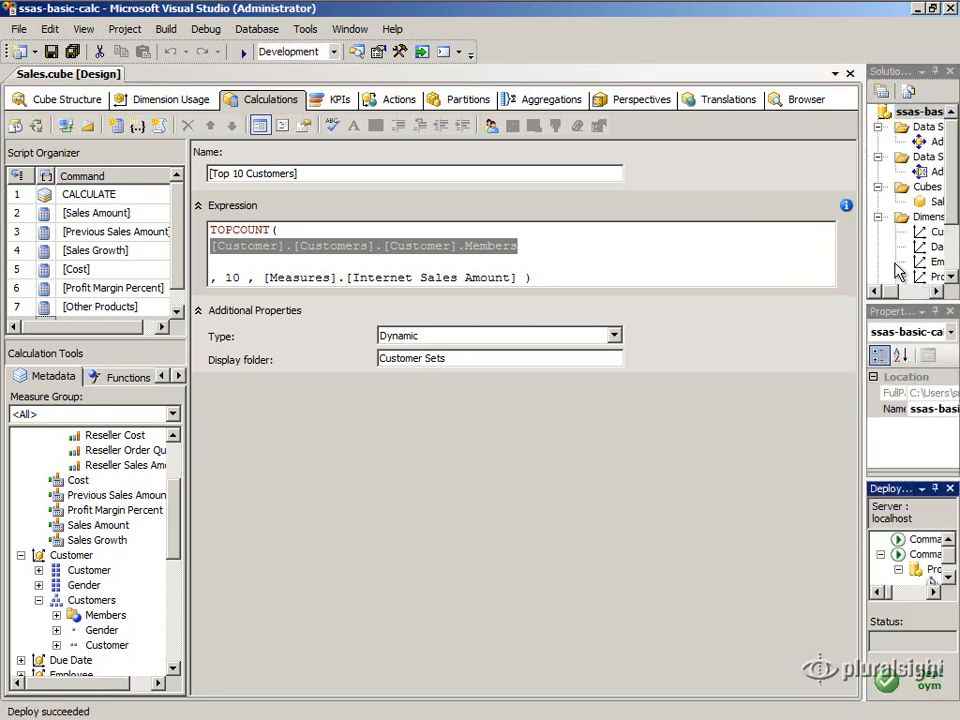
Browse the Sales cube with the Customers hierarchy on rows and Internet Sales Amount as the data field.
click(800, 100)
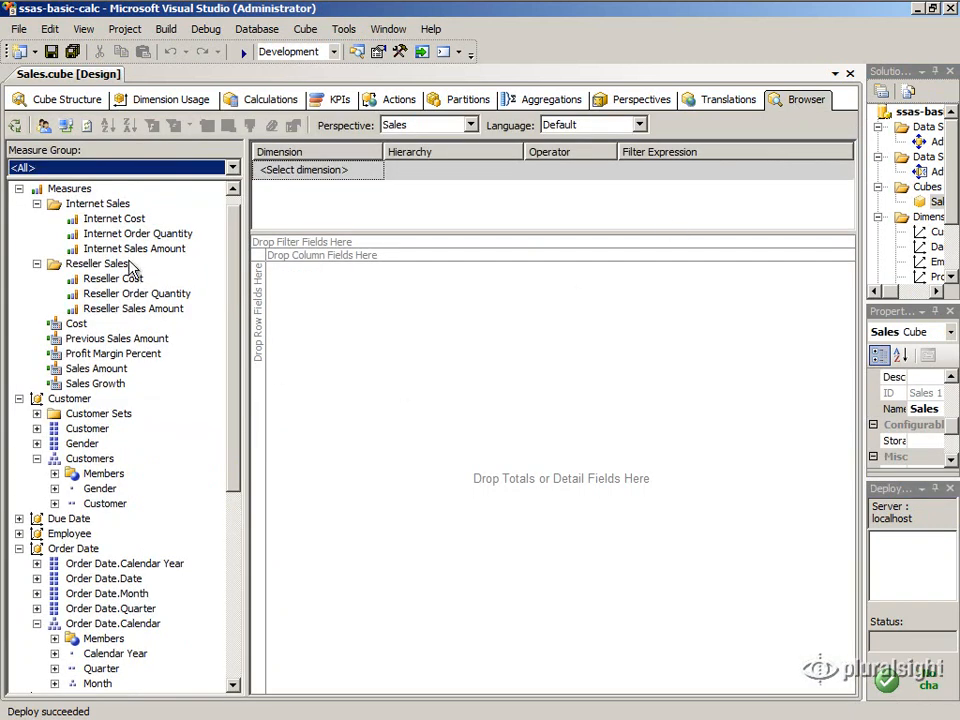
click(61, 126)
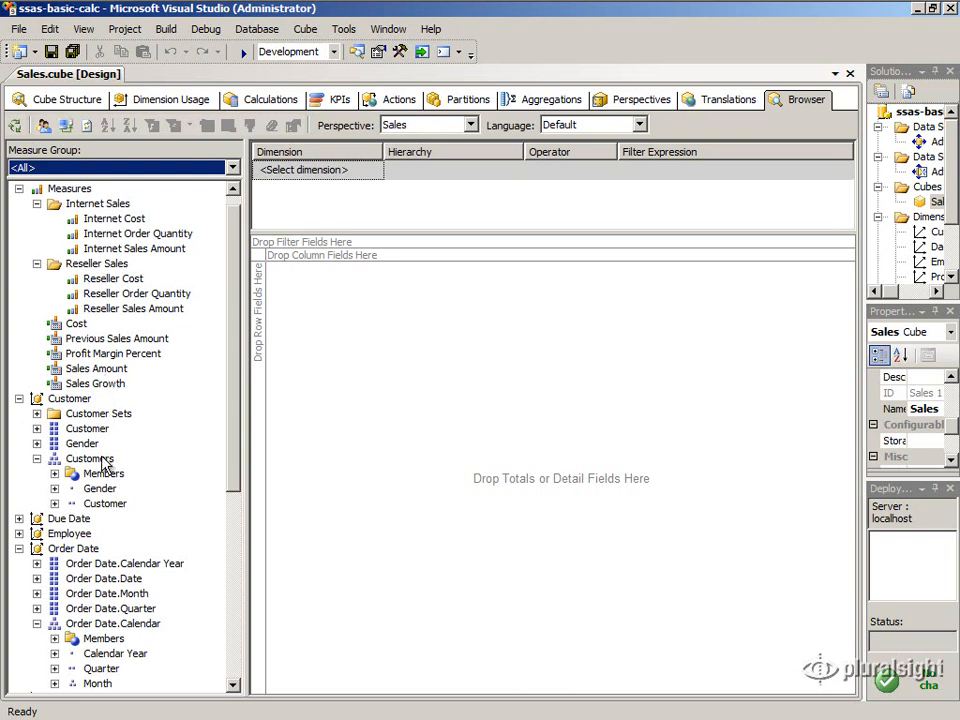
drag(102, 462, 262, 397)
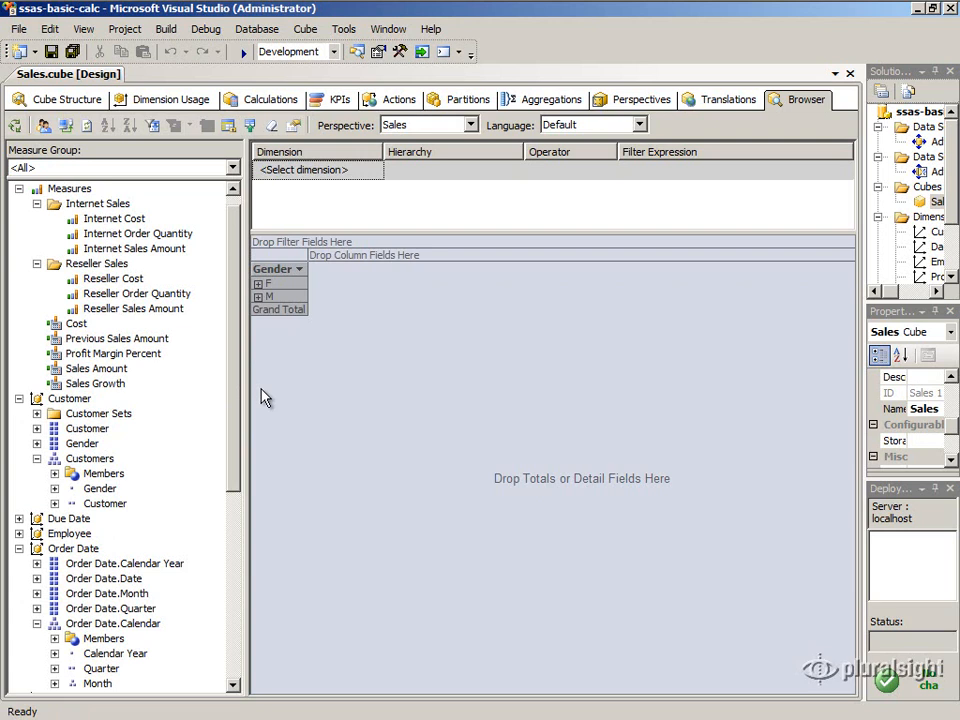
drag(157, 258, 323, 309)
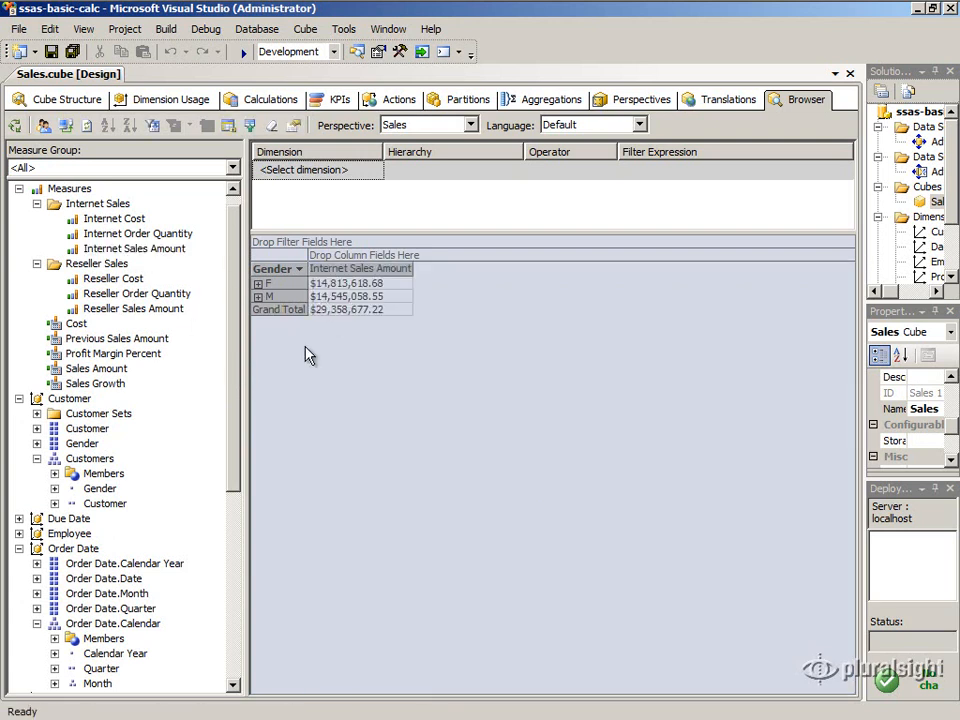
Filter the browser results by the Top 10 Customers set from the Customer Sets folder.
click(37, 413)
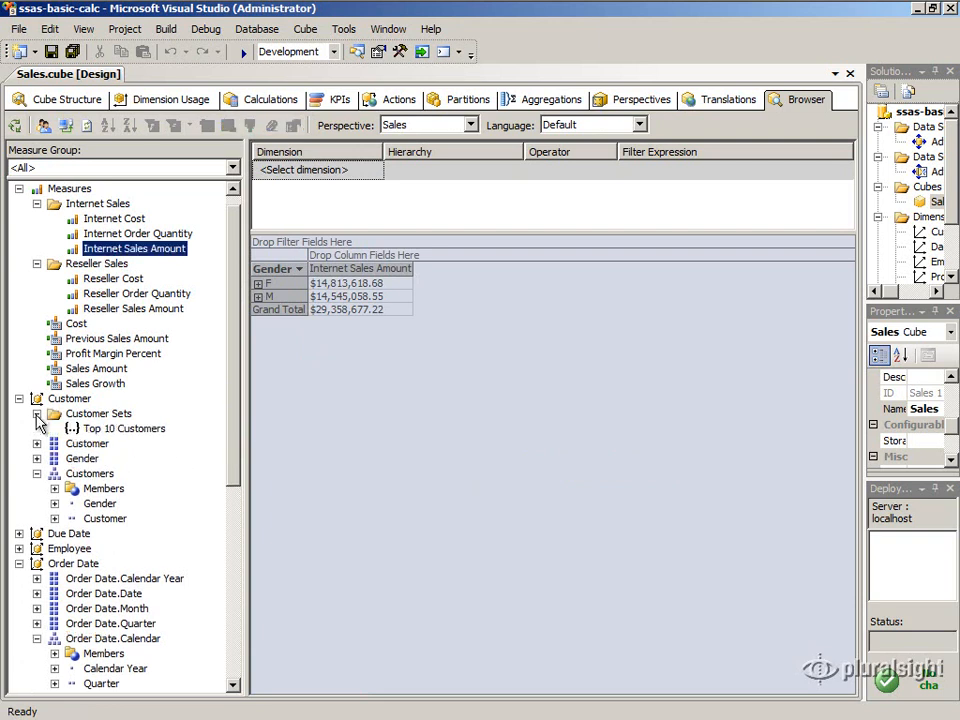
click(115, 428)
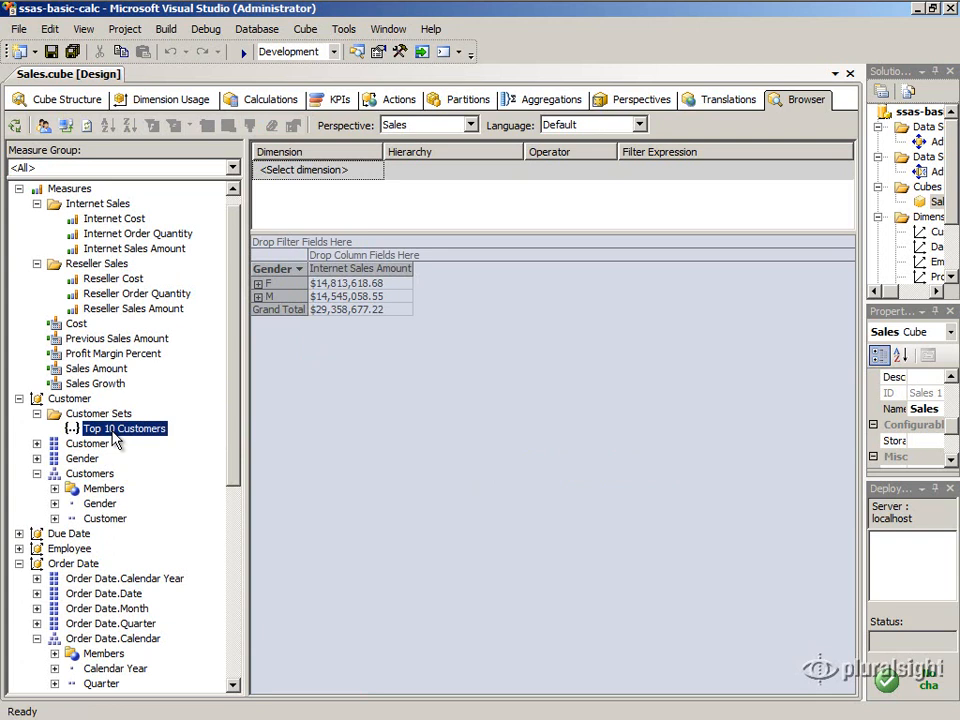
drag(113, 437, 309, 375)
drag(309, 375, 295, 176)
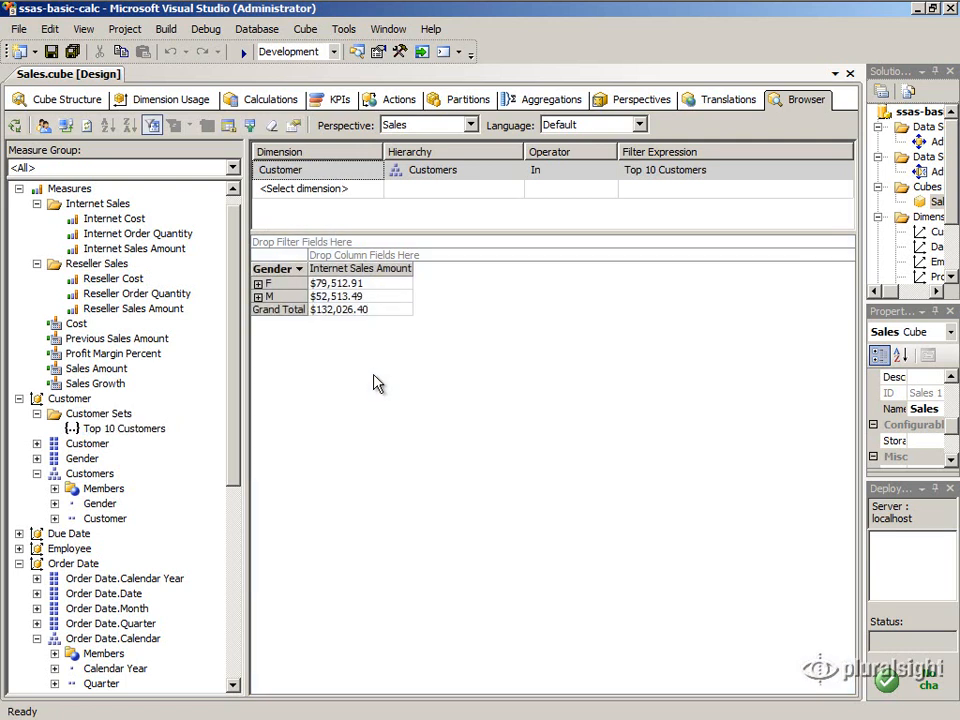
Expand the F and M gender rows down to the individual customers.
click(340, 296)
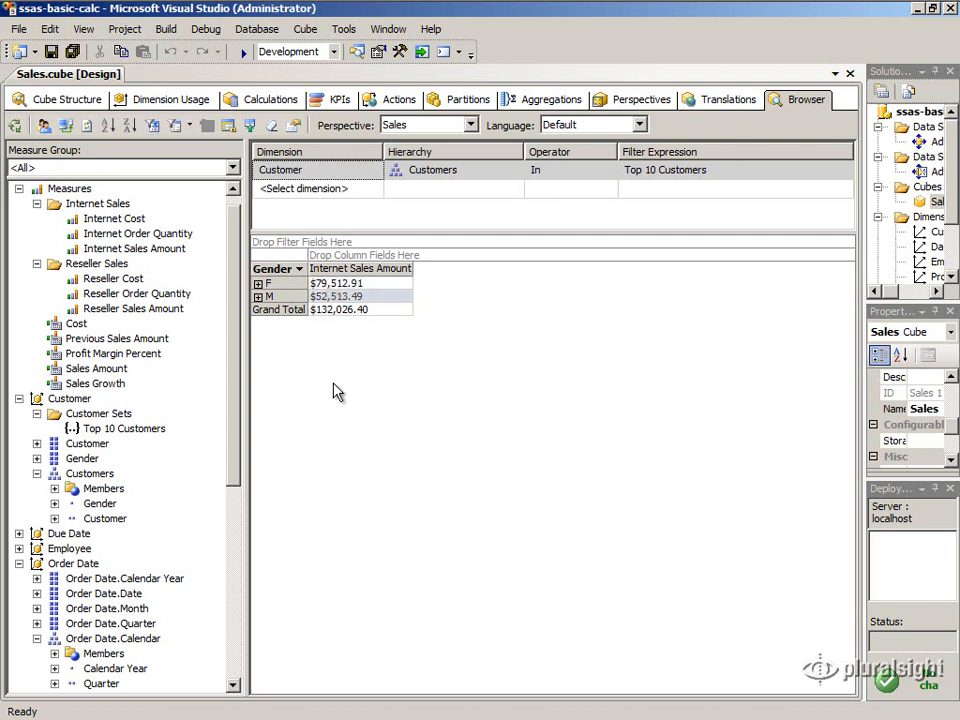
click(257, 286)
click(257, 376)
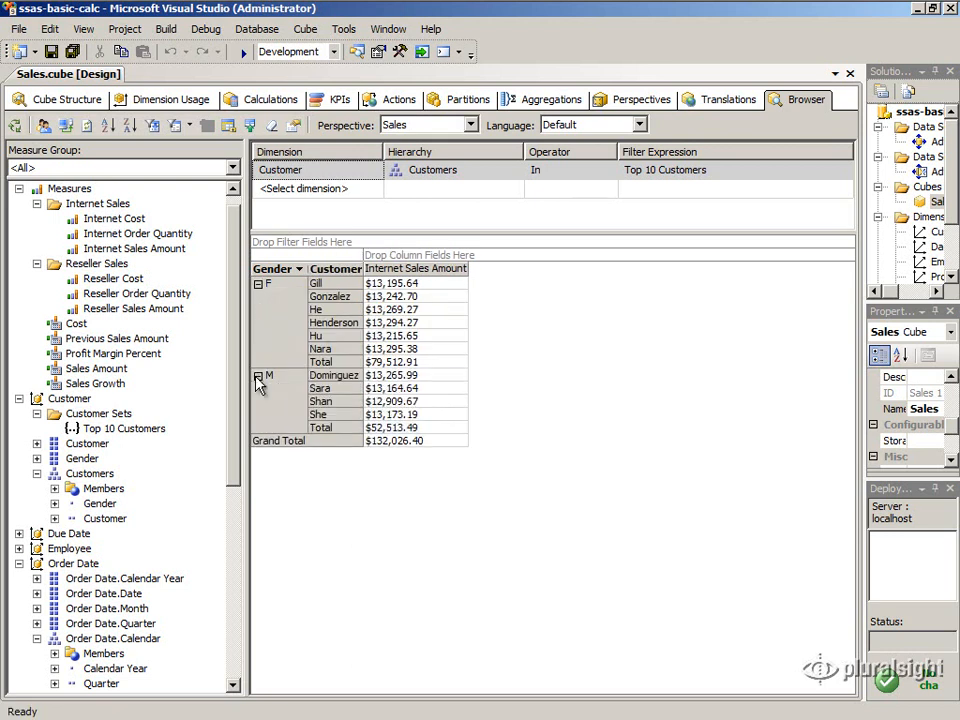
Examine the Internet Sales Amount of each customer listed under both genders.
click(391, 286)
click(392, 296)
click(390, 308)
click(379, 323)
click(371, 336)
click(375, 349)
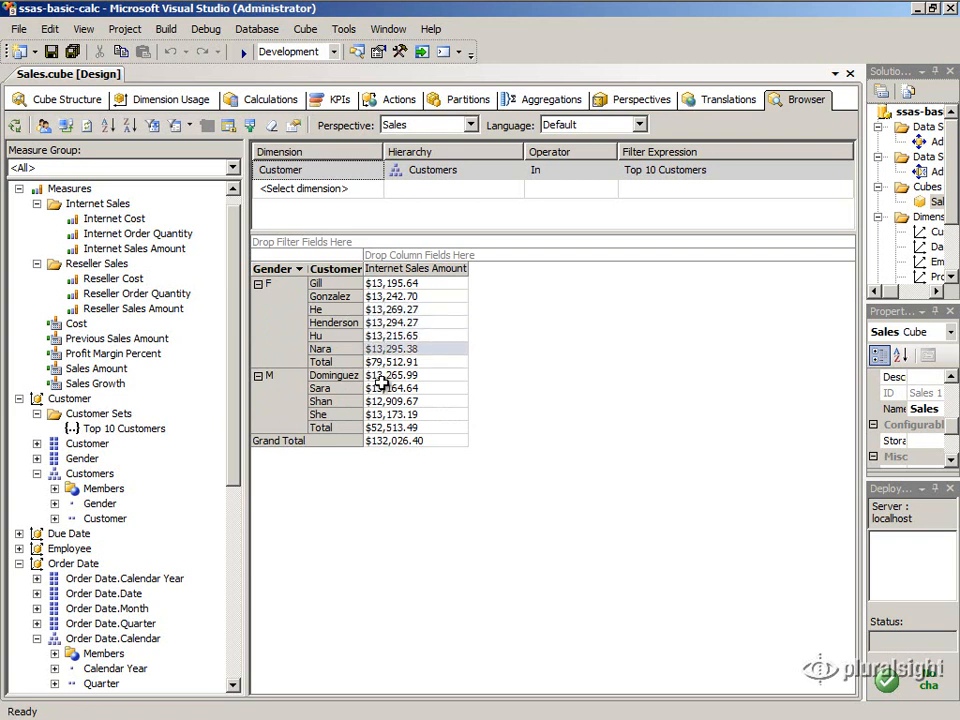
click(381, 377)
click(381, 388)
click(381, 401)
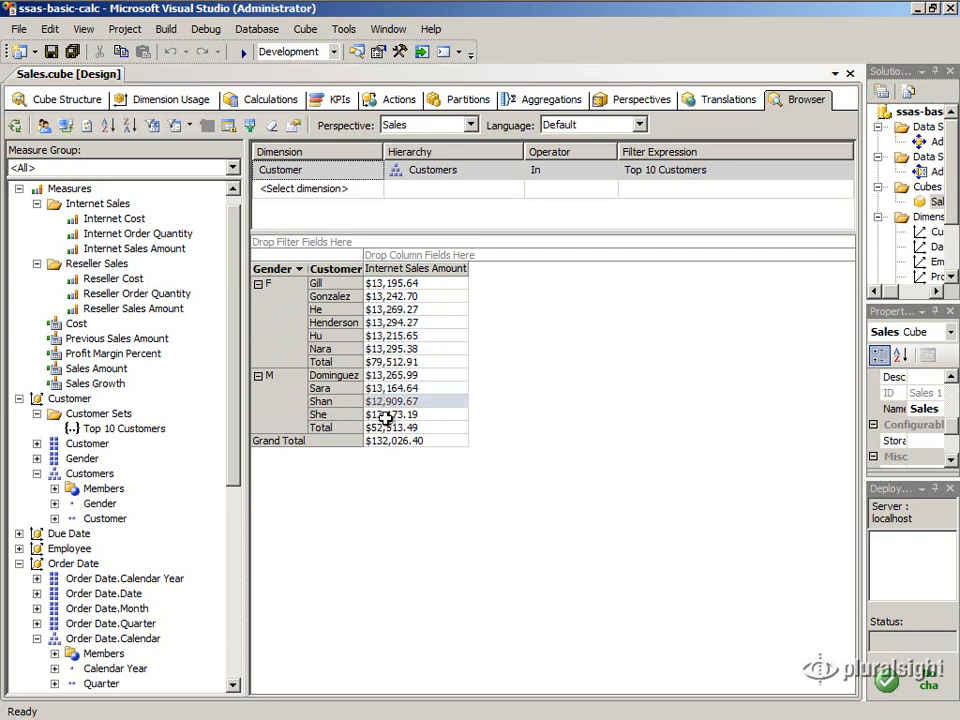
click(386, 414)
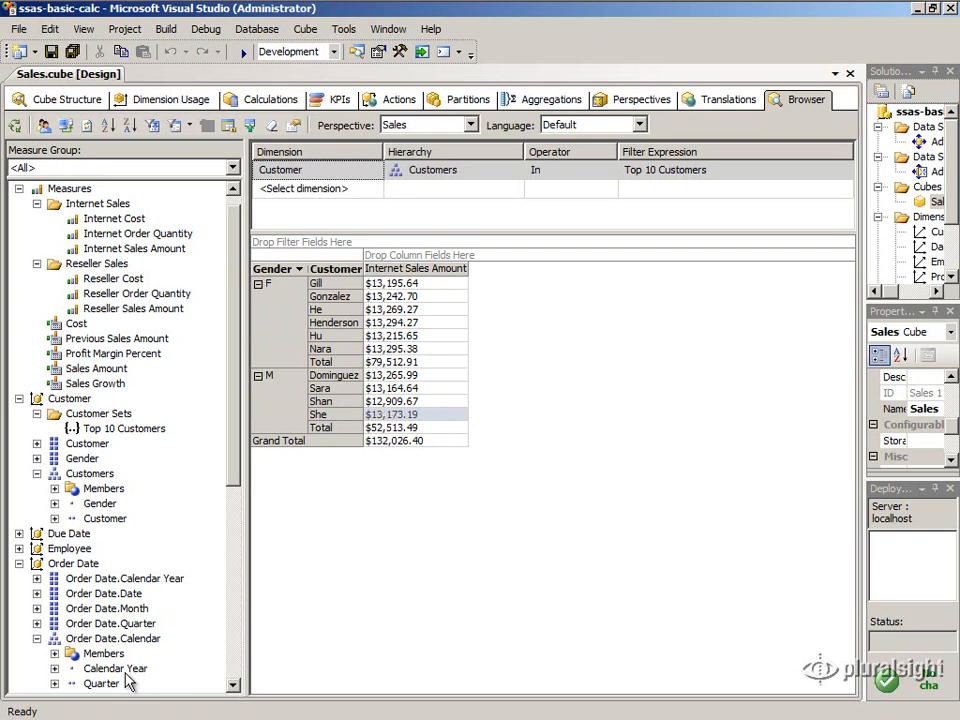
Add an Order Date.Calendar filter with the Equal operator and restrict it to 2008.
drag(112, 640, 317, 188)
click(810, 190)
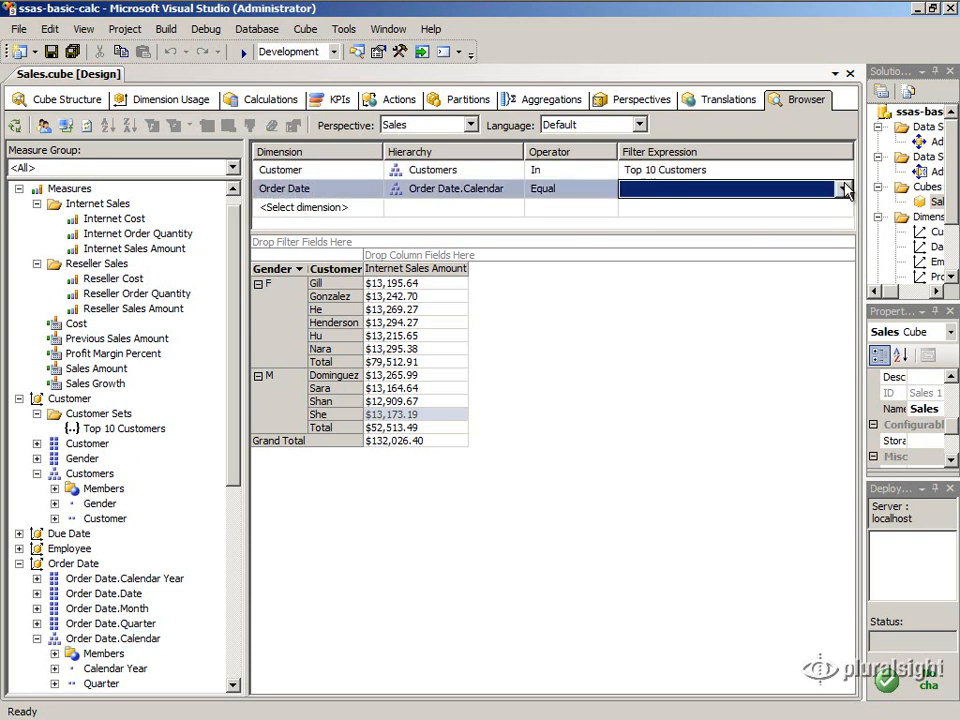
click(843, 188)
click(640, 218)
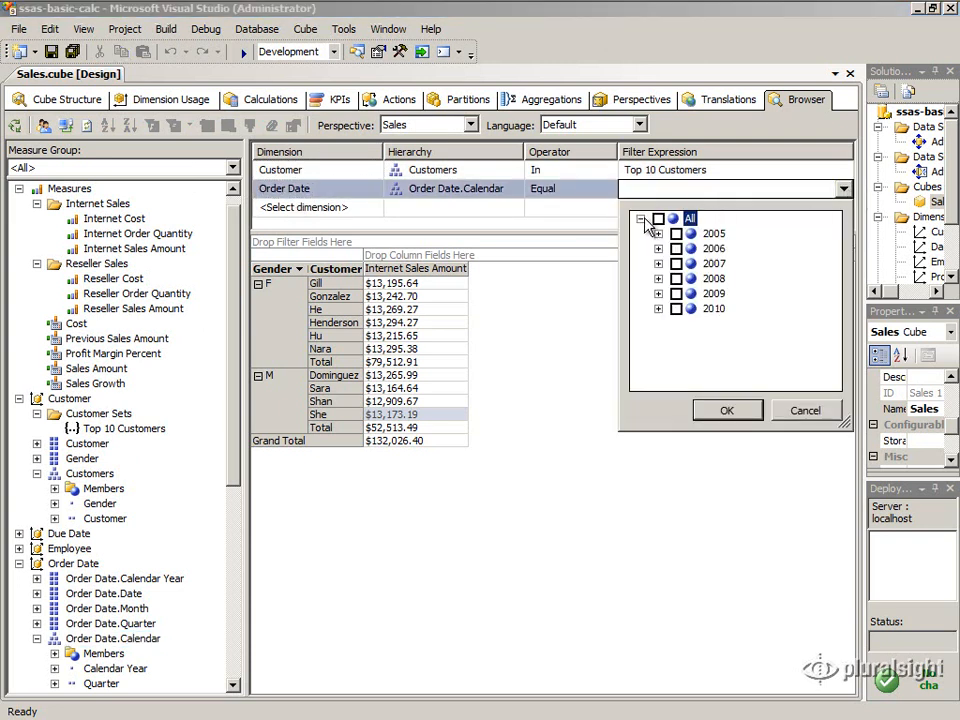
click(676, 279)
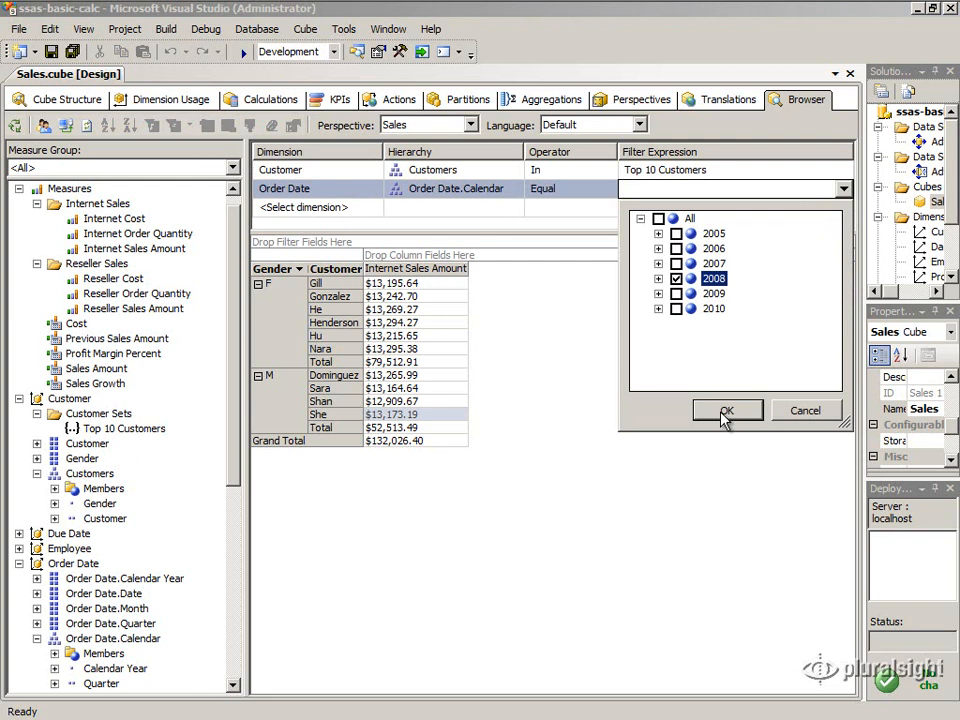
click(726, 411)
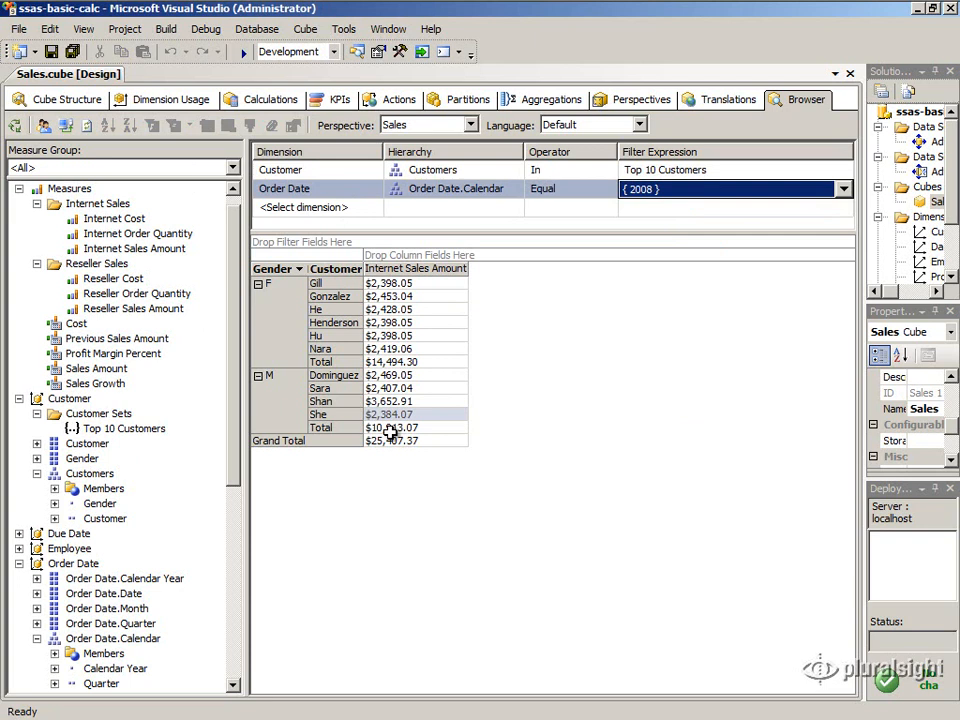
Change the Order Date.Calendar filter to 2005 only.
click(844, 189)
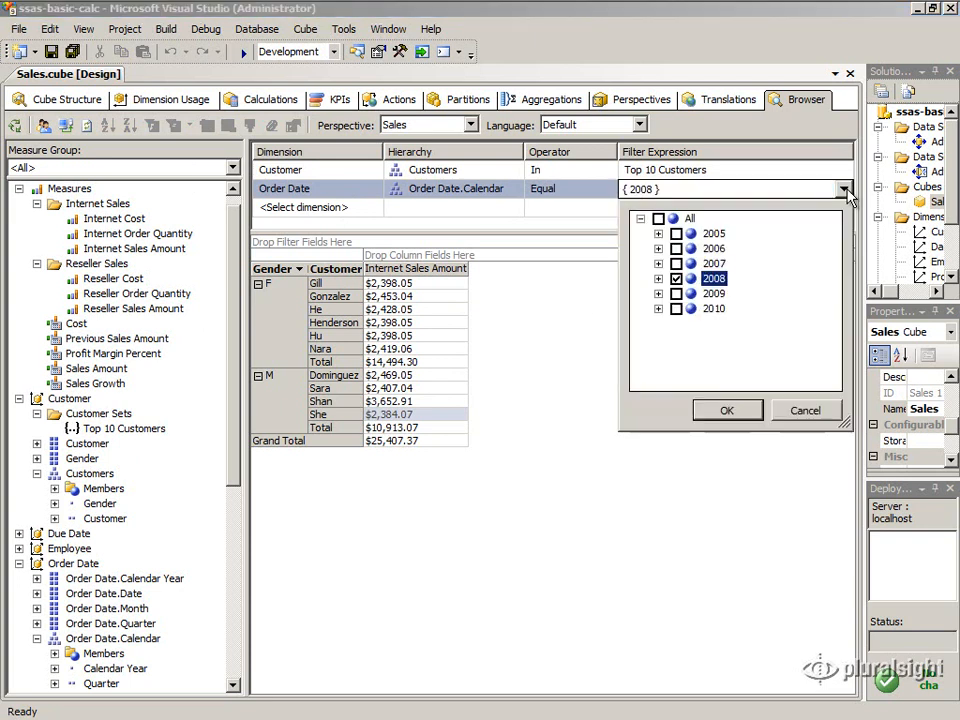
click(676, 278)
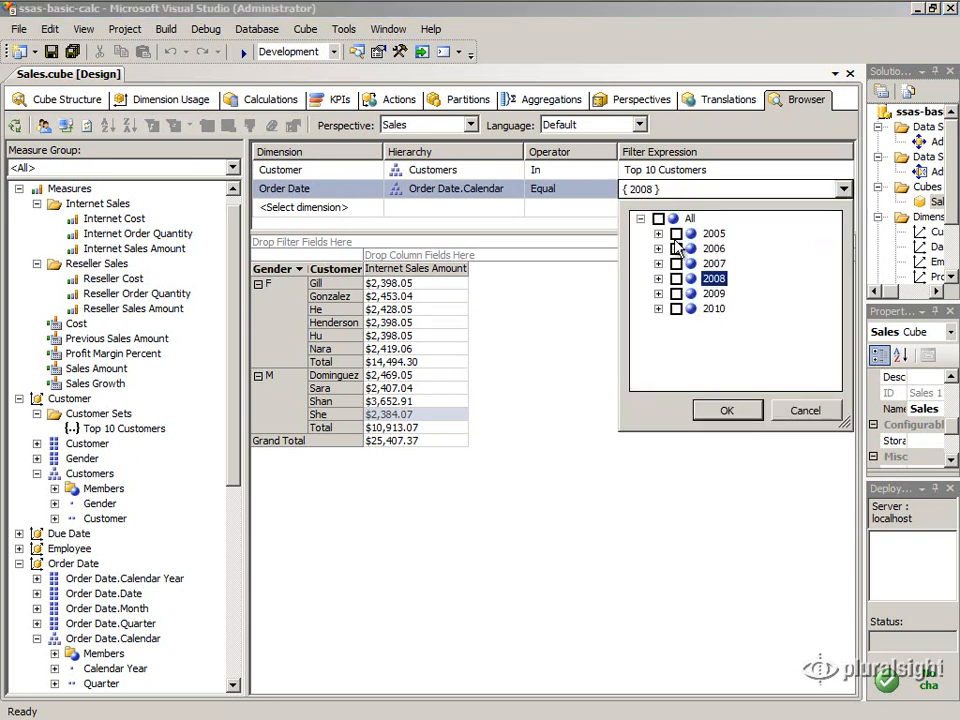
click(676, 233)
click(726, 410)
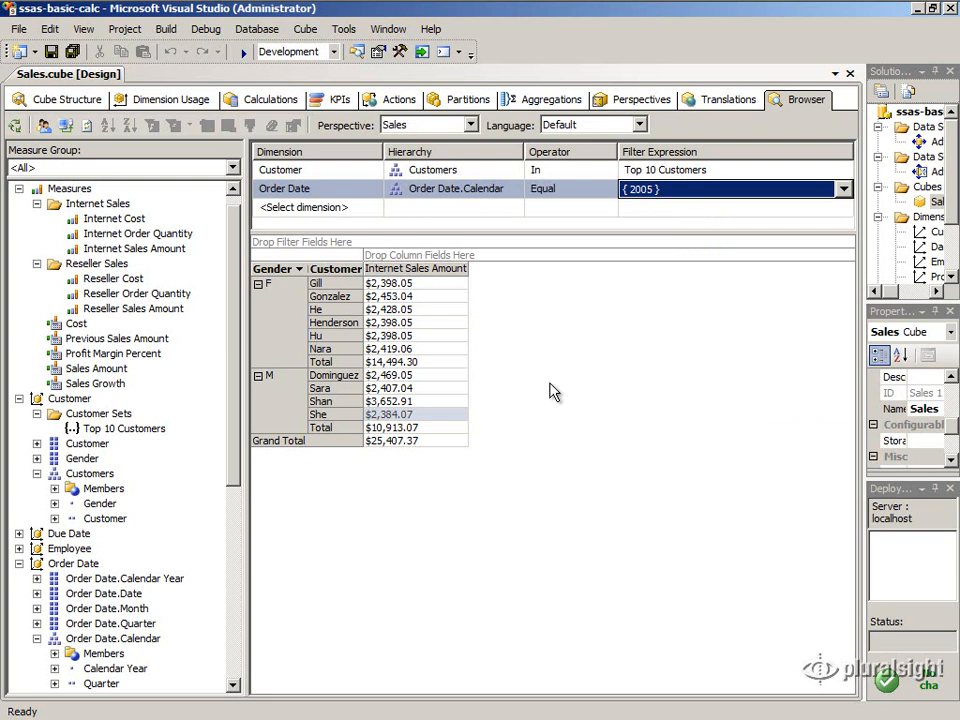